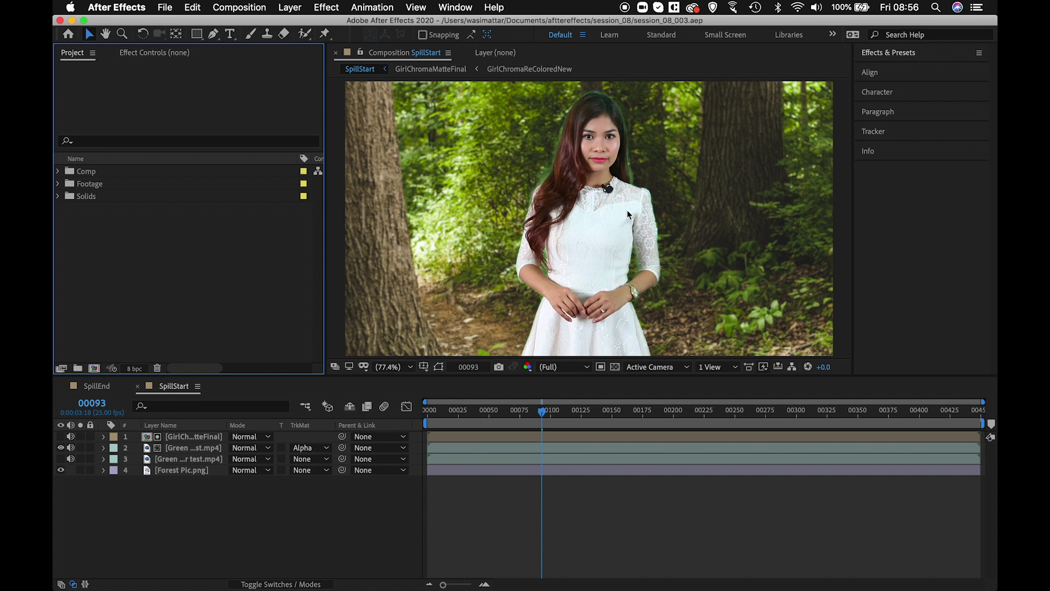
# Step: Examine the green fringe around the woman's hair up close in the keyed forest composite
pyautogui.scroll(3, 627, 180)
pyautogui.moveTo(628, 176); pyautogui.dragTo(611, 248)
pyautogui.scroll(2, 593, 227)
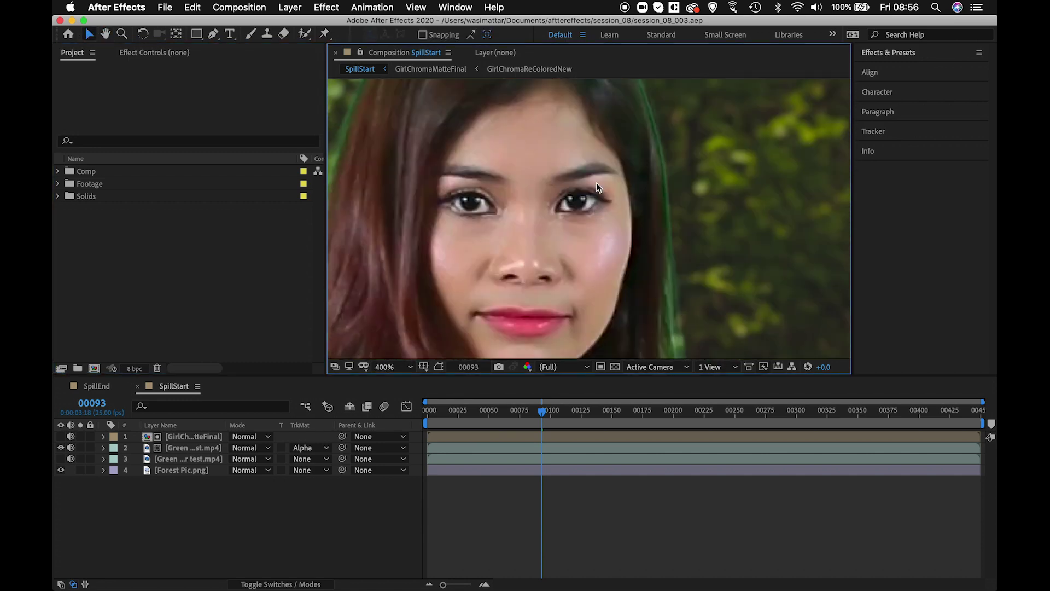
pyautogui.moveTo(577, 208); pyautogui.dragTo(577, 231)
pyautogui.press('v')
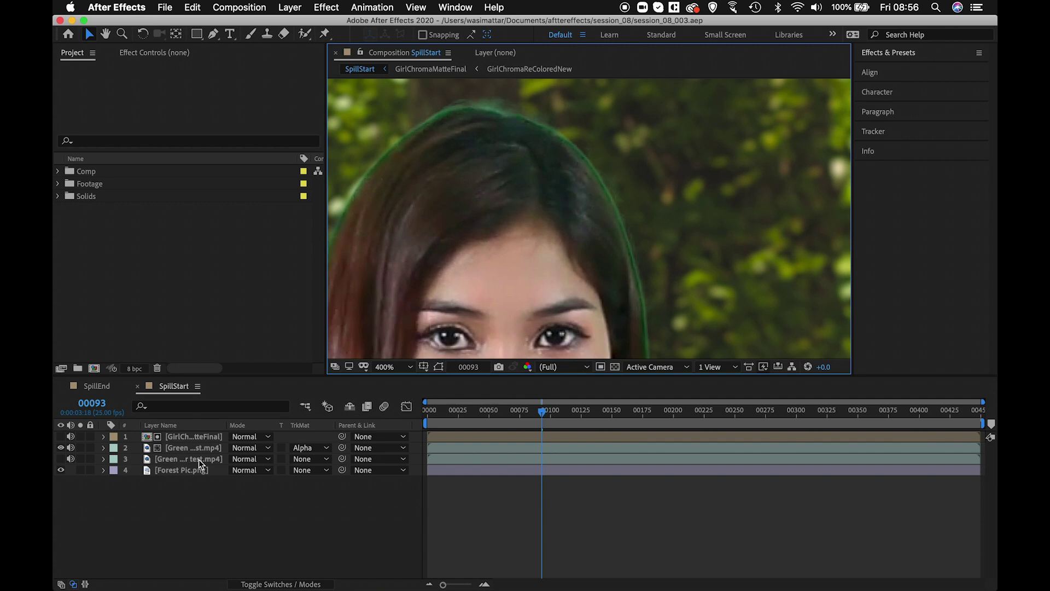
# Step: Show and solo the original green screen footage on layer 3 to examine the hair edge, and restore its hidden, unsoloed state
pyautogui.click(61, 459)
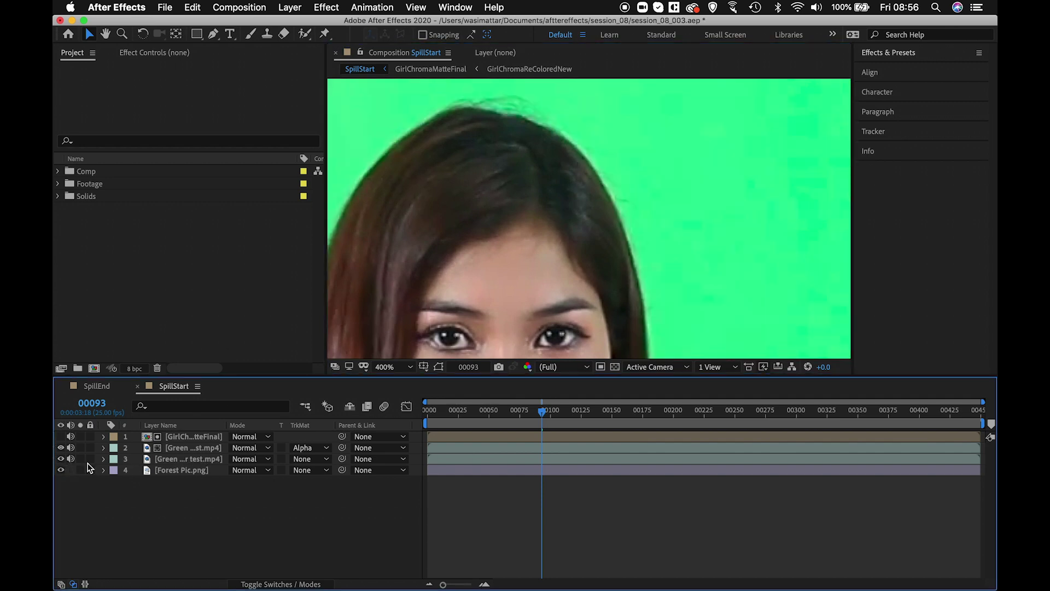
pyautogui.click(80, 458)
pyautogui.scroll(1, 593, 187)
pyautogui.scroll(1, 597, 201)
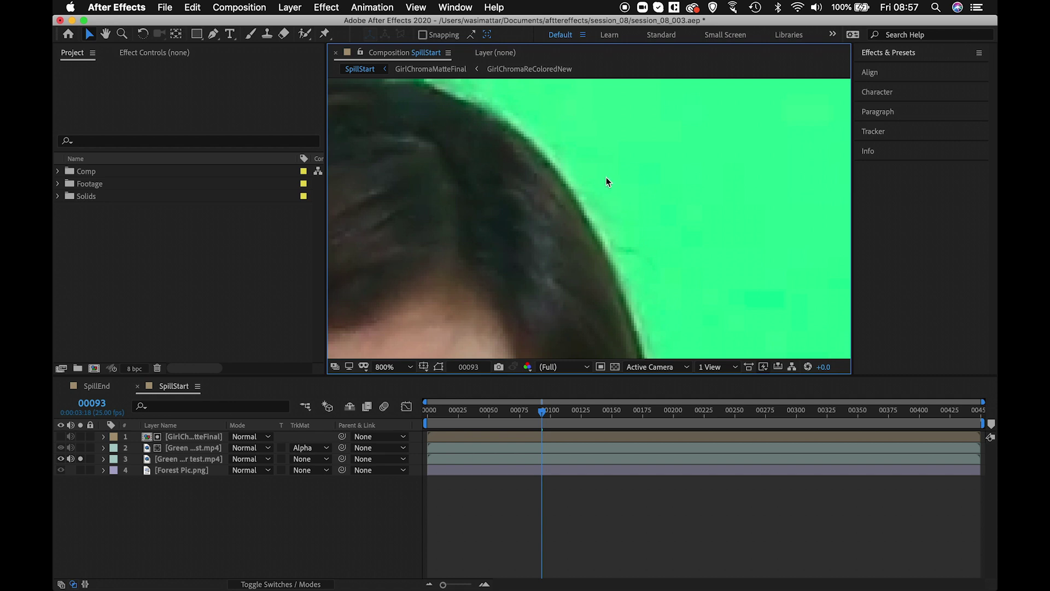
pyautogui.scroll(1, 607, 180)
pyautogui.scroll(-1, 590, 227)
pyautogui.scroll(1, 592, 226)
pyautogui.scroll(-1, 580, 216)
pyautogui.scroll(1, 592, 224)
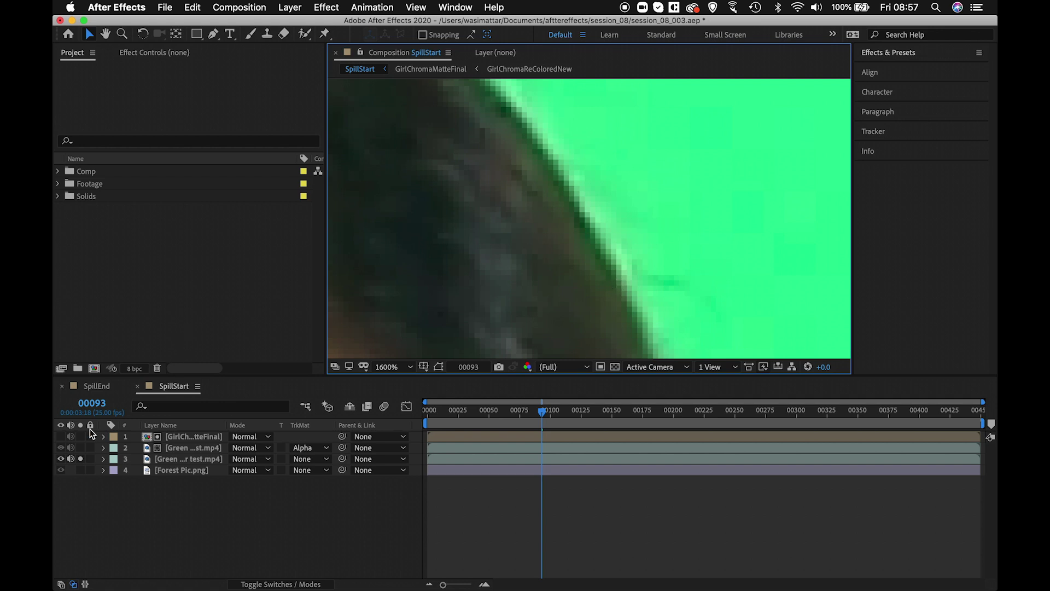
pyautogui.click(61, 470)
pyautogui.click(61, 458)
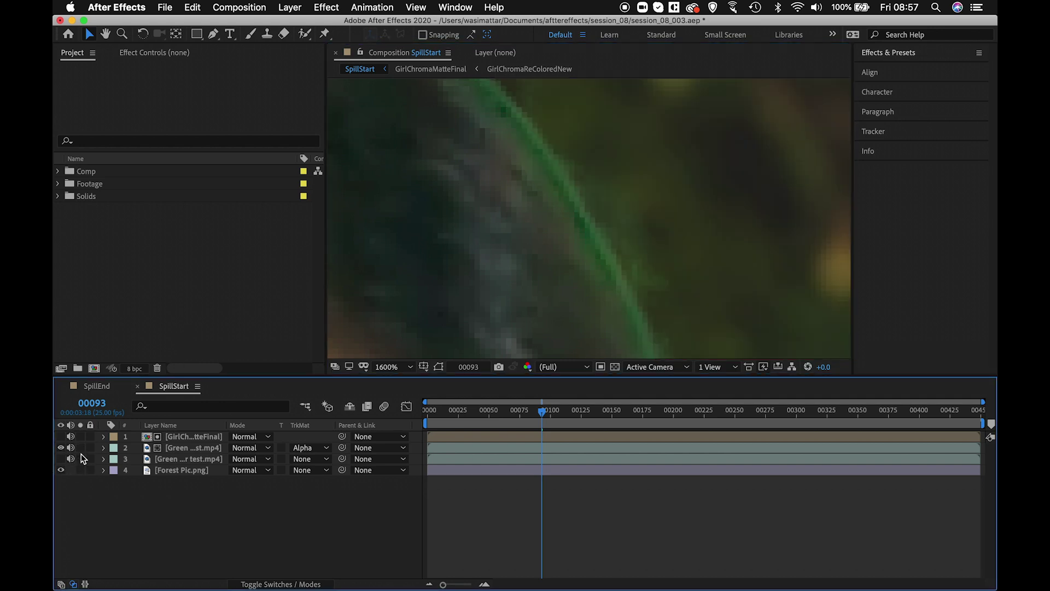
# Step: Select the matted green screen footage on layer 2 and compare the full composite with it hidden and shown
pyautogui.click(643, 159)
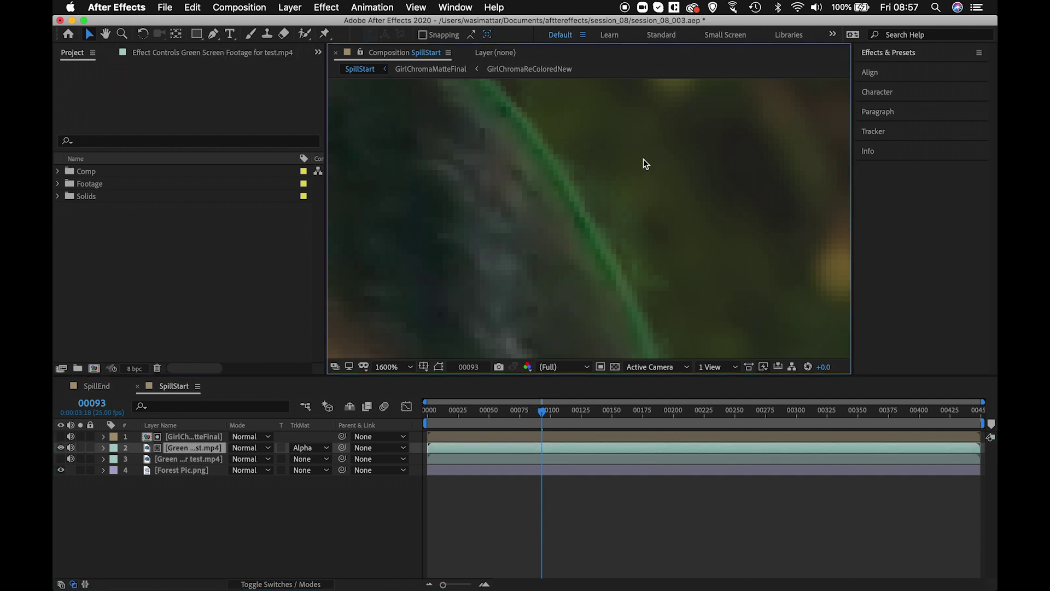
pyautogui.hotkey('shift', '/')
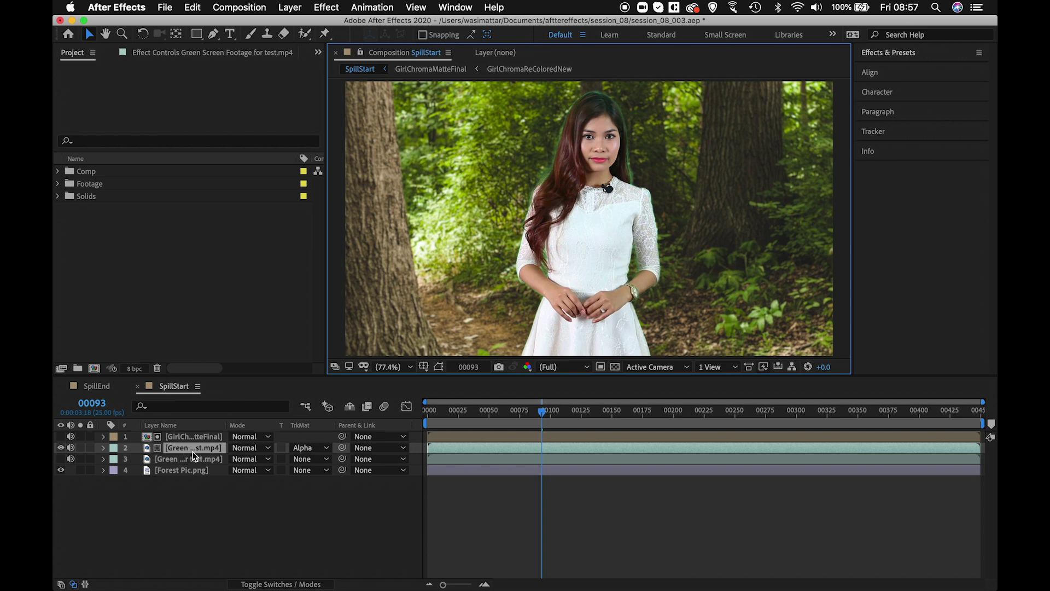
pyautogui.click(60, 447)
pyautogui.click(61, 448)
pyautogui.click(61, 447)
pyautogui.click(61, 447)
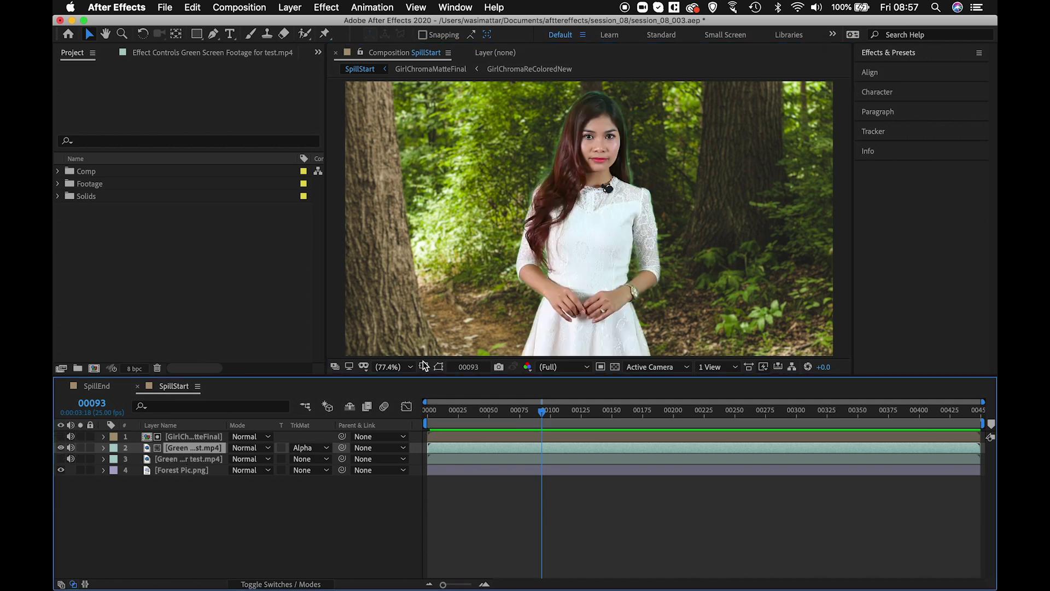
# Step: Find the spill effects and apply Advanced Spill Suppressor to the matted green screen footage on layer 2
pyautogui.click(920, 56)
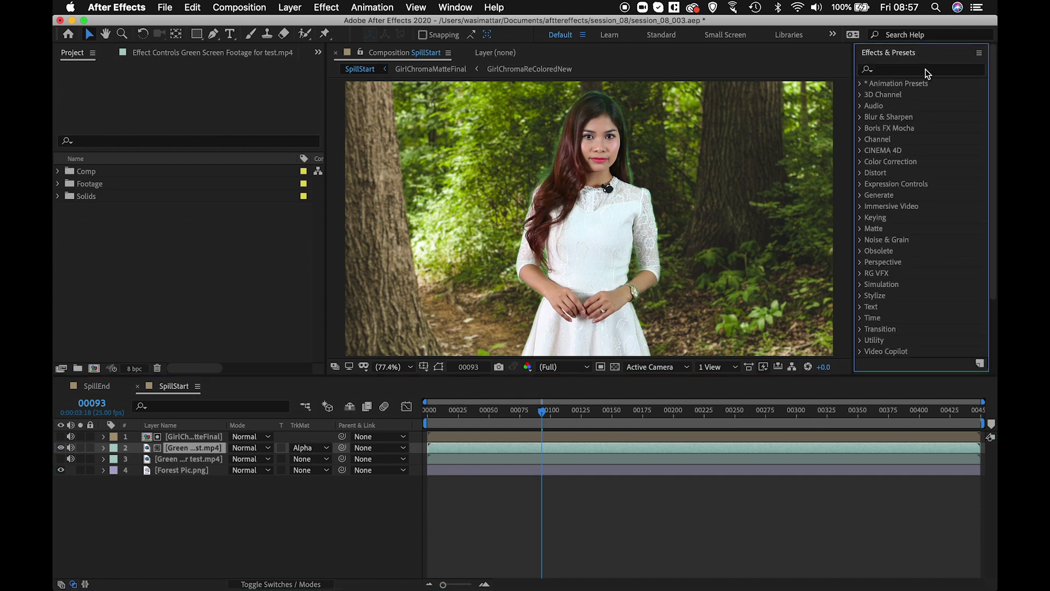
pyautogui.click(927, 71)
pyautogui.write('spill')
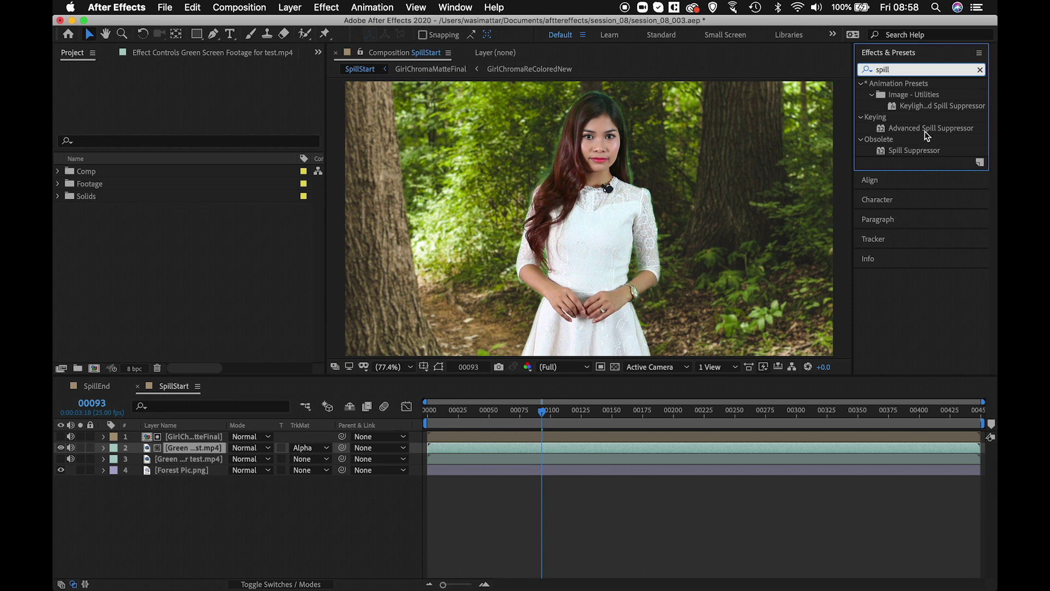
pyautogui.moveTo(926, 134); pyautogui.dragTo(178, 453)
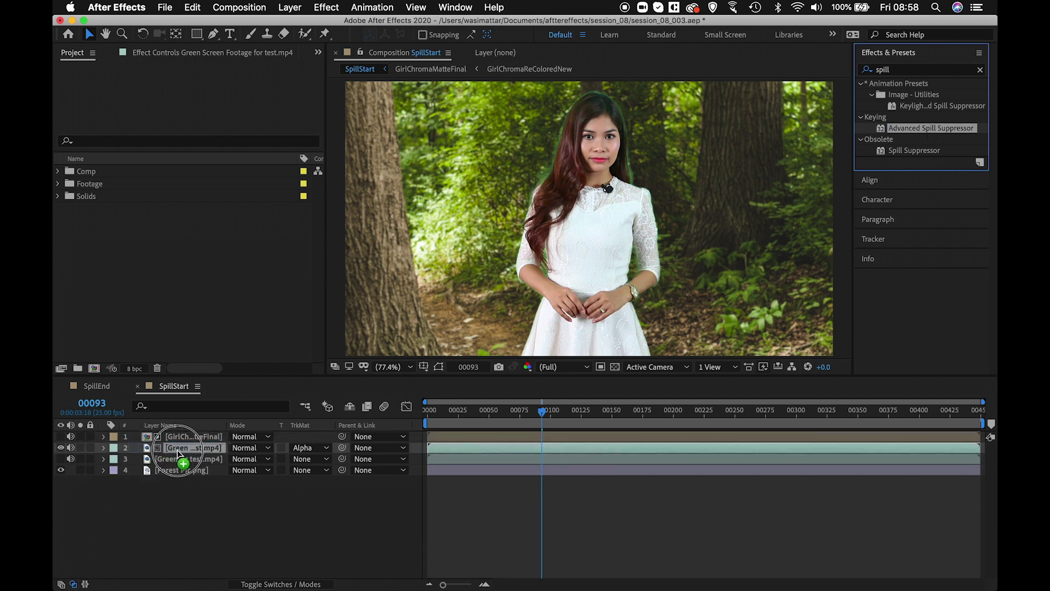
pyautogui.moveTo(177, 453); pyautogui.dragTo(178, 452)
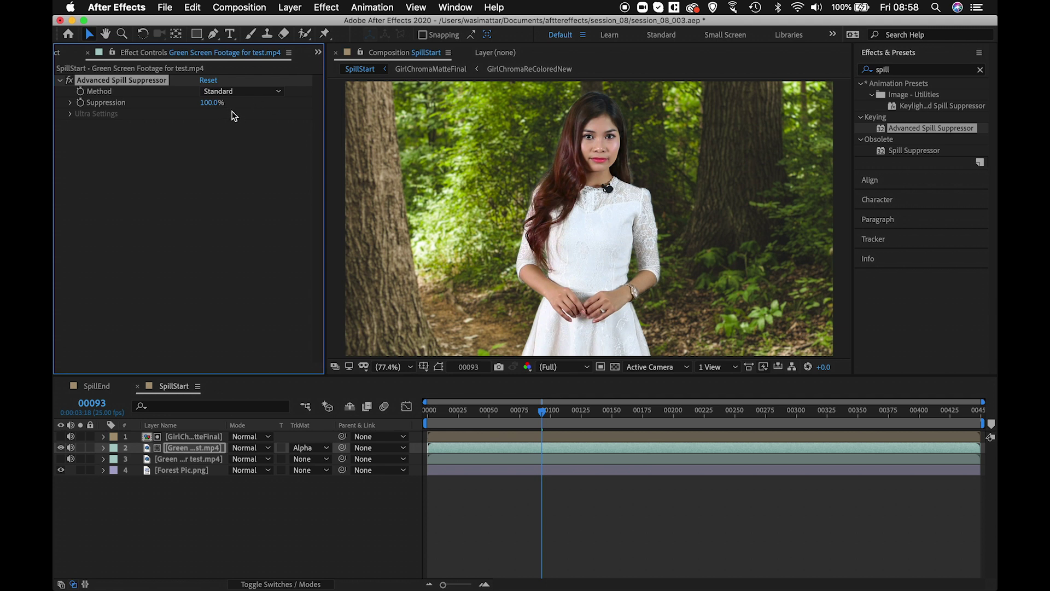
# Step: Keep the Standard method, try a Suppression of 0% and return it to 100%
pyautogui.click(254, 94)
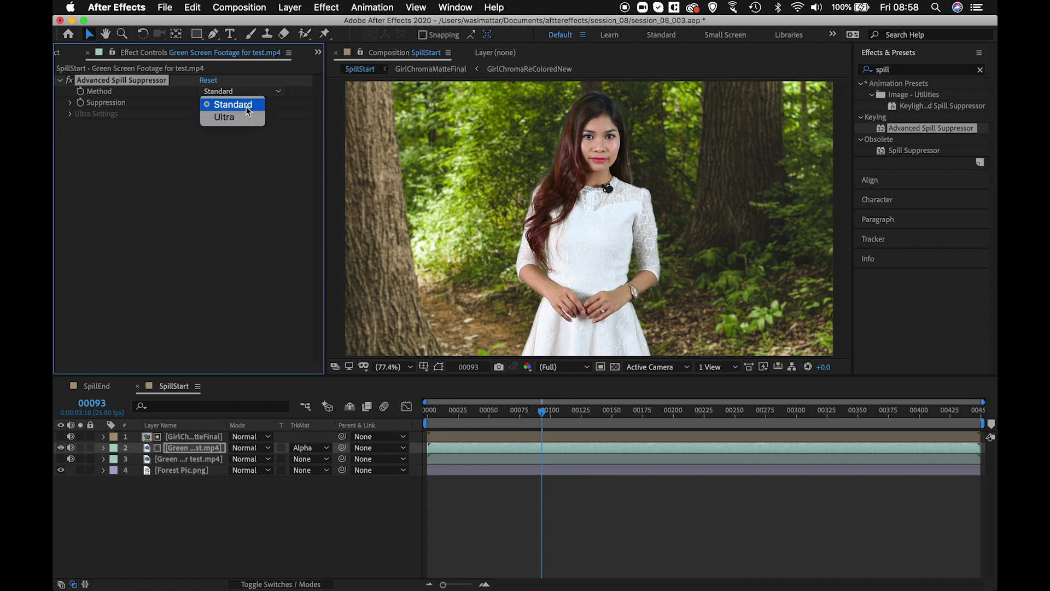
pyautogui.click(246, 107)
pyautogui.write('0')
pyautogui.press('Return')
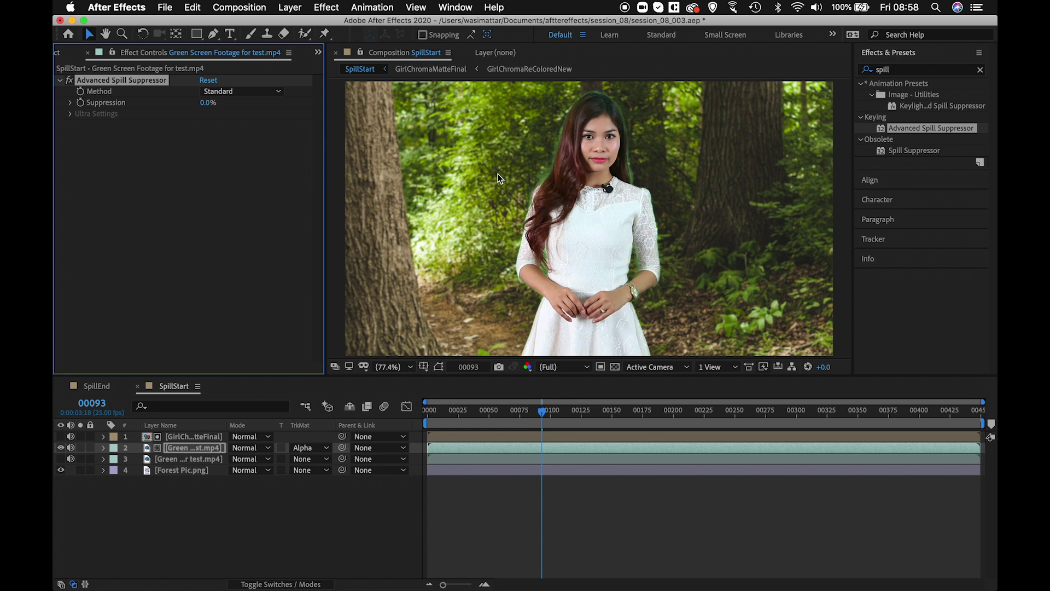
pyautogui.click(210, 103)
pyautogui.write('100')
pyautogui.press('Return')
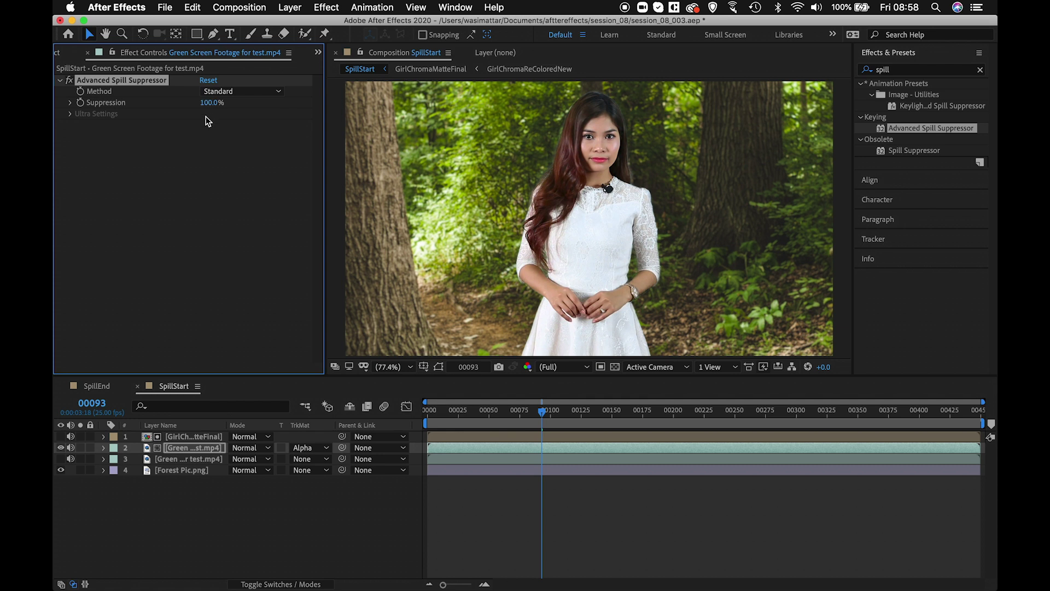
# Step: Try a Suppression of 50% and return it to 100%
pyautogui.click(210, 103)
pyautogui.write('50')
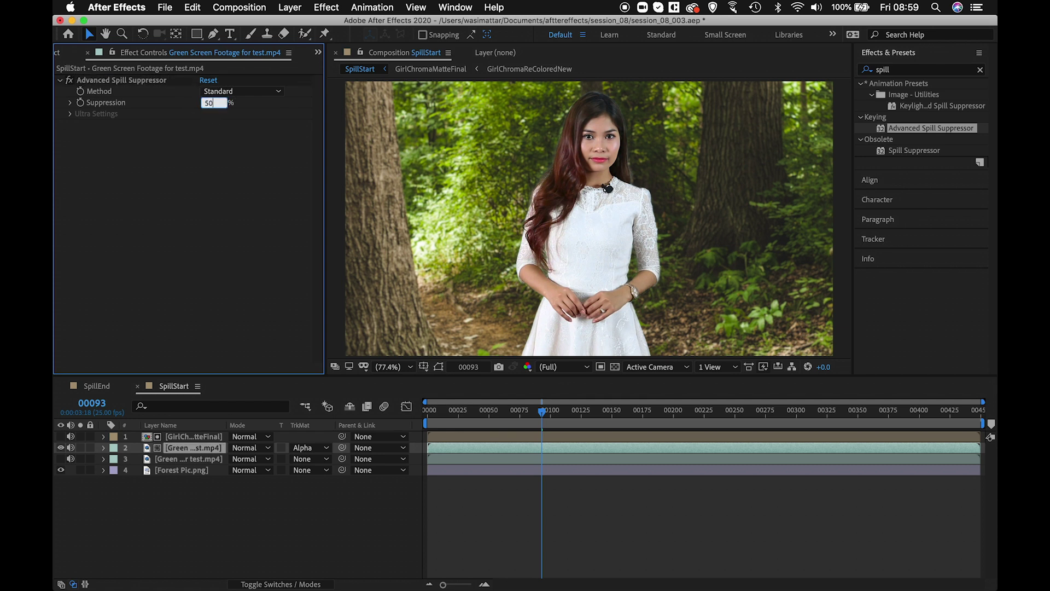
pyautogui.press('Return')
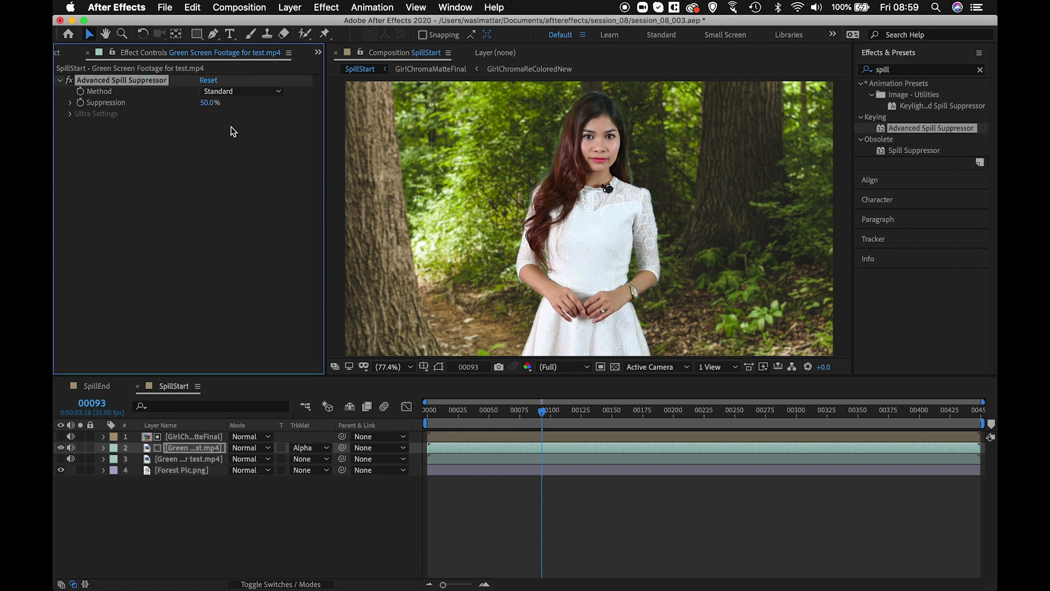
pyautogui.click(206, 106)
pyautogui.write('100')
pyautogui.press('Return')
# Step: Switch the Advanced Spill Suppressor method to Ultra
pyautogui.click(278, 93)
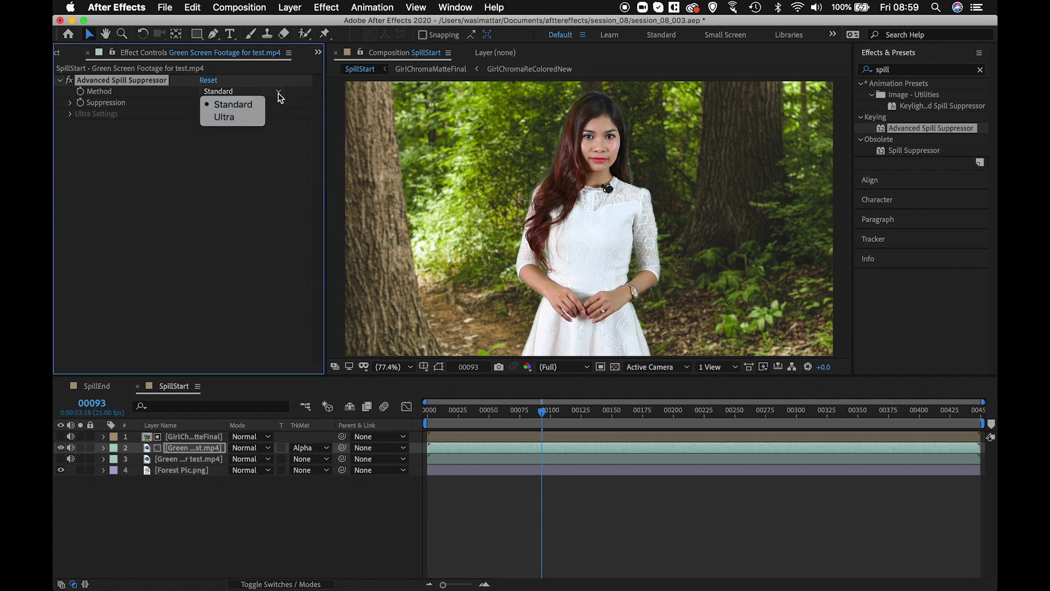
pyautogui.click(255, 119)
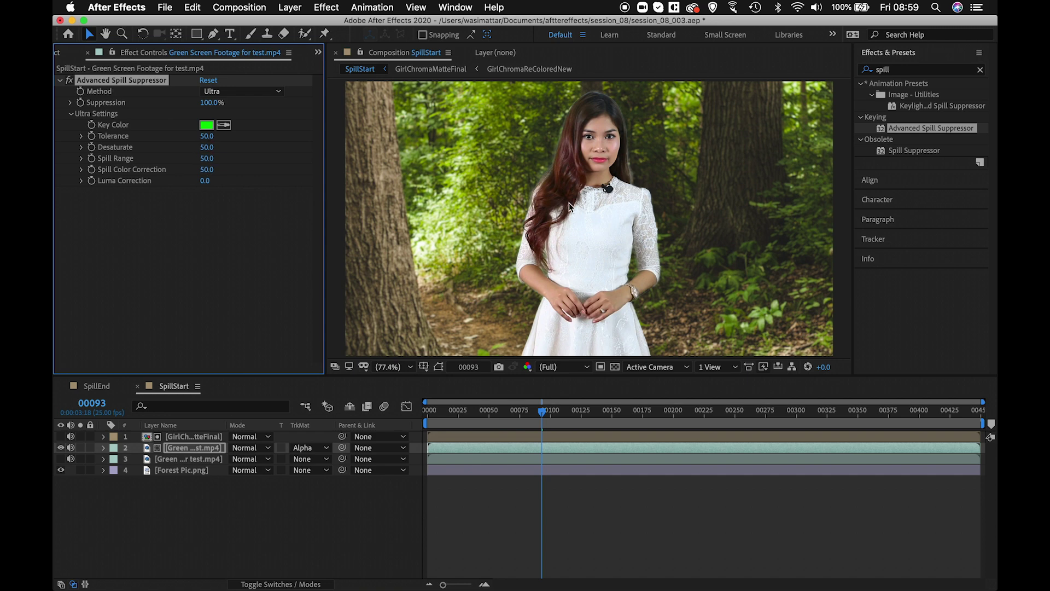
pyautogui.scroll(3, 569, 202)
pyautogui.scroll(2, 553, 202)
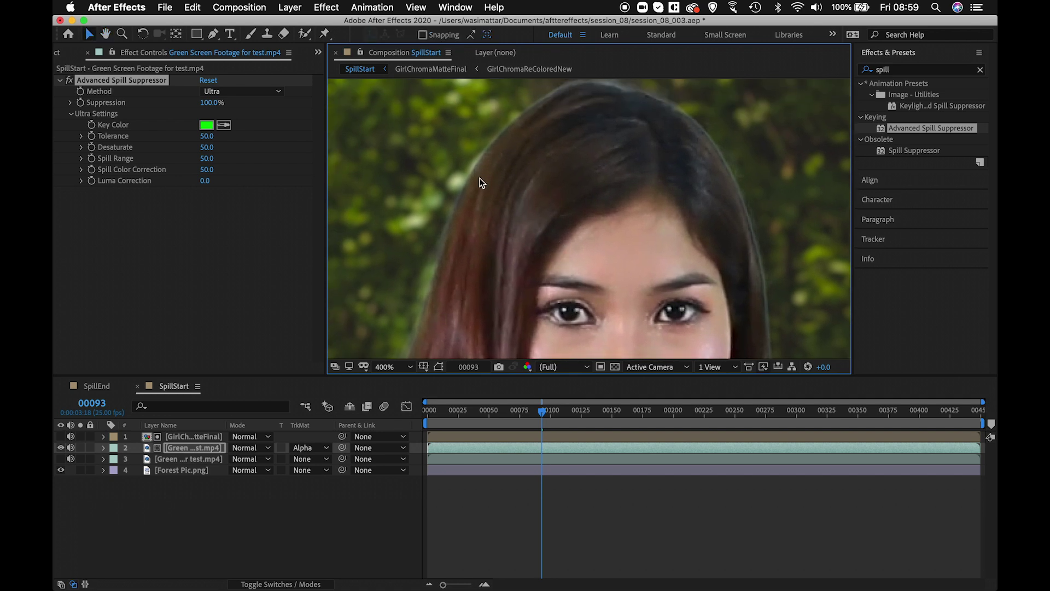
# Step: Try a Tolerance of 0 in the Ultra settings and return it to 50
pyautogui.click(208, 136)
pyautogui.write('55')
pyautogui.press('BackSpace')
pyautogui.press('BackSpace')
pyautogui.write('0')
pyautogui.press('Return')
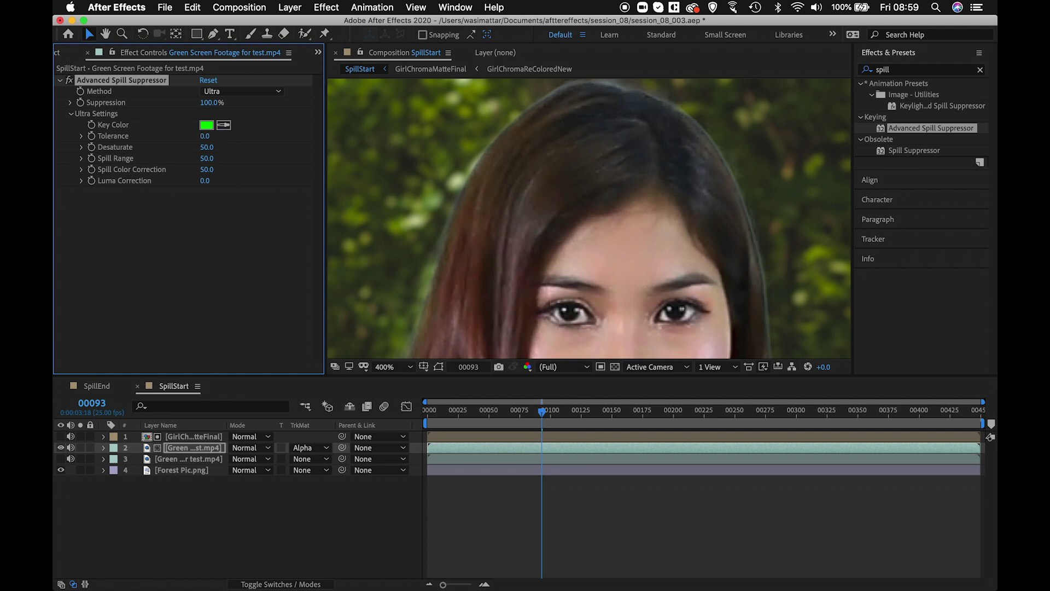
pyautogui.click(204, 136)
pyautogui.press('Return')
pyautogui.scroll(2, 556, 150)
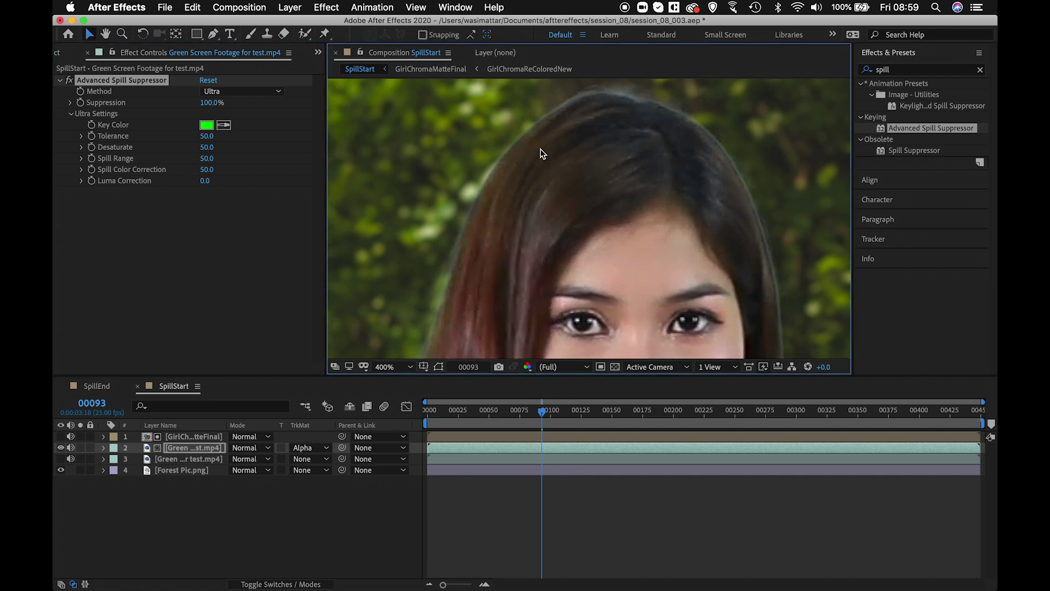
# Step: Try a Desaturate of 62 and a Tolerance of 48 in the Ultra settings, and return both to 50
pyautogui.click(206, 149)
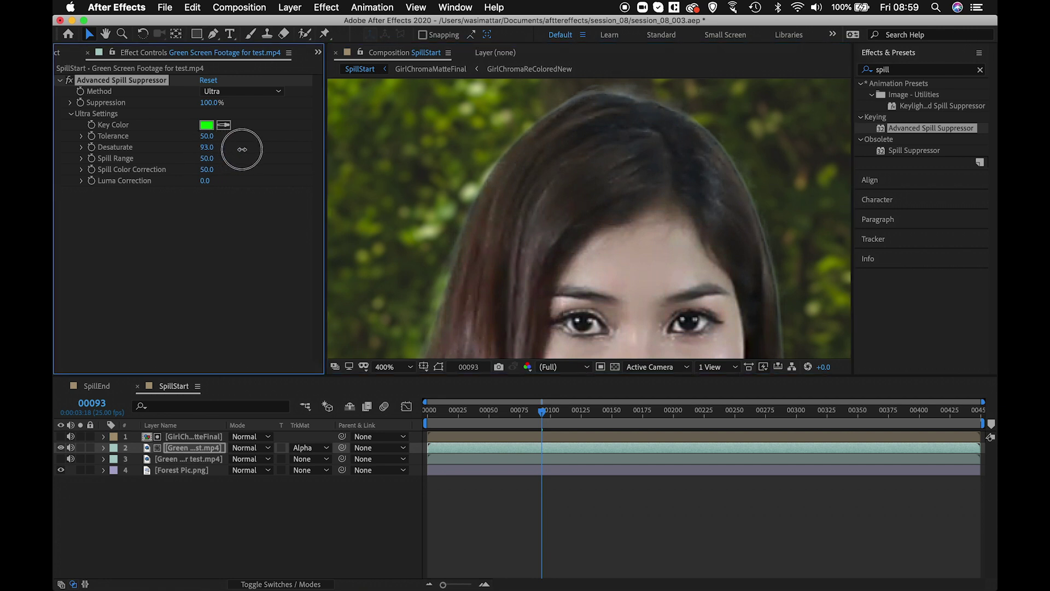
pyautogui.moveTo(214, 151)
pyautogui.mouseDown()
pyautogui.moveTo(160, 140)
pyautogui.moveTo(207, 143)
pyautogui.mouseUp()
pyautogui.moveTo(662, 257); pyautogui.dragTo(670, 165)
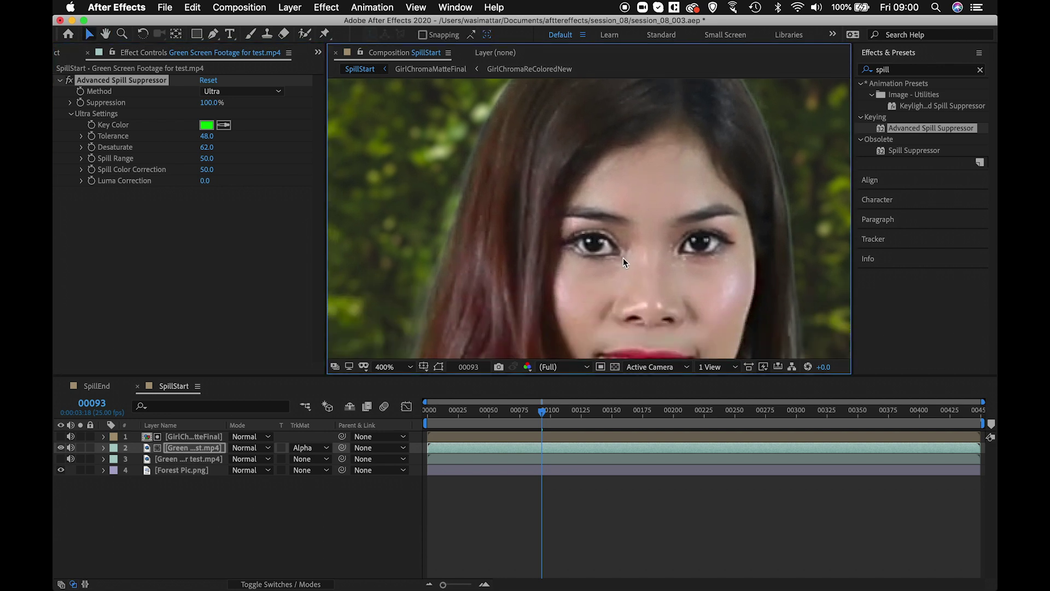
pyautogui.click(208, 137)
pyautogui.write('50')
pyautogui.press('Return')
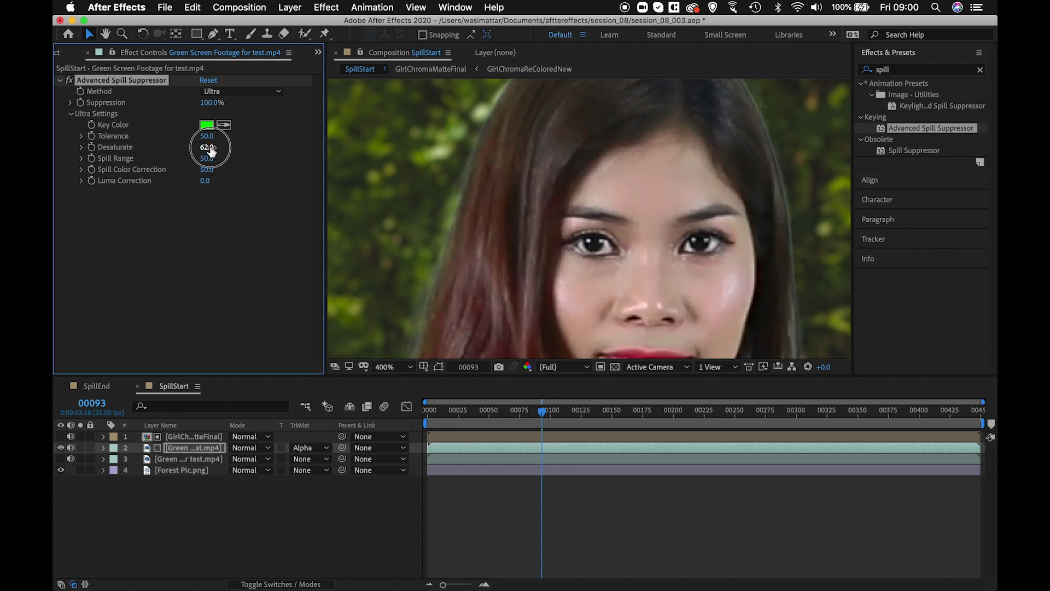
pyautogui.write('50')
pyautogui.press('Return')
# Step: Examine the spill-suppressed edges of the hair and face up close and in the full composite
pyautogui.scroll(-5, 598, 236)
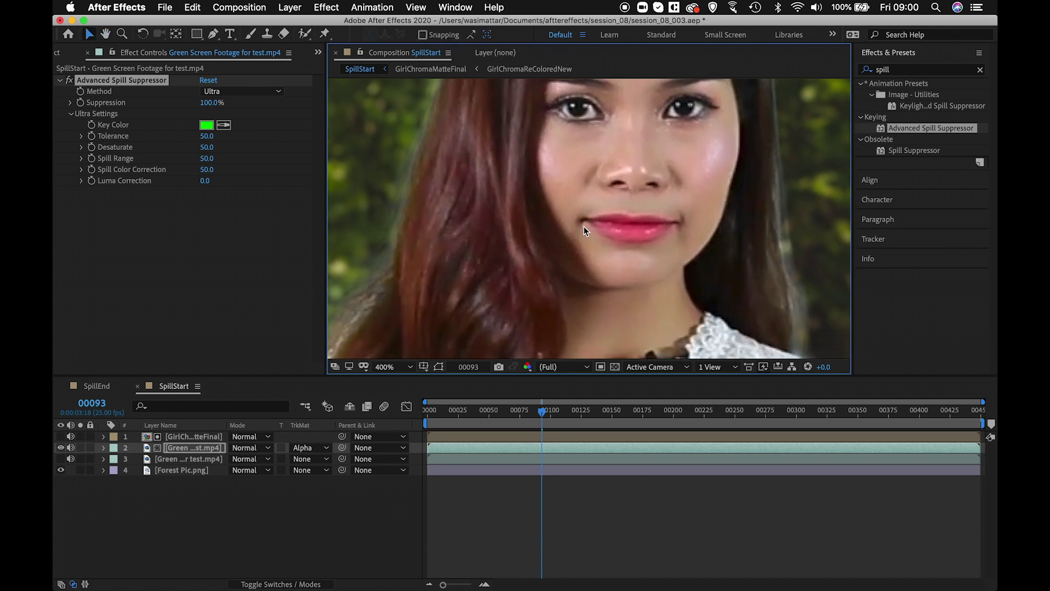
pyautogui.press('space')
pyautogui.moveTo(517, 149); pyautogui.dragTo(521, 211)
pyautogui.scroll(5, 521, 216)
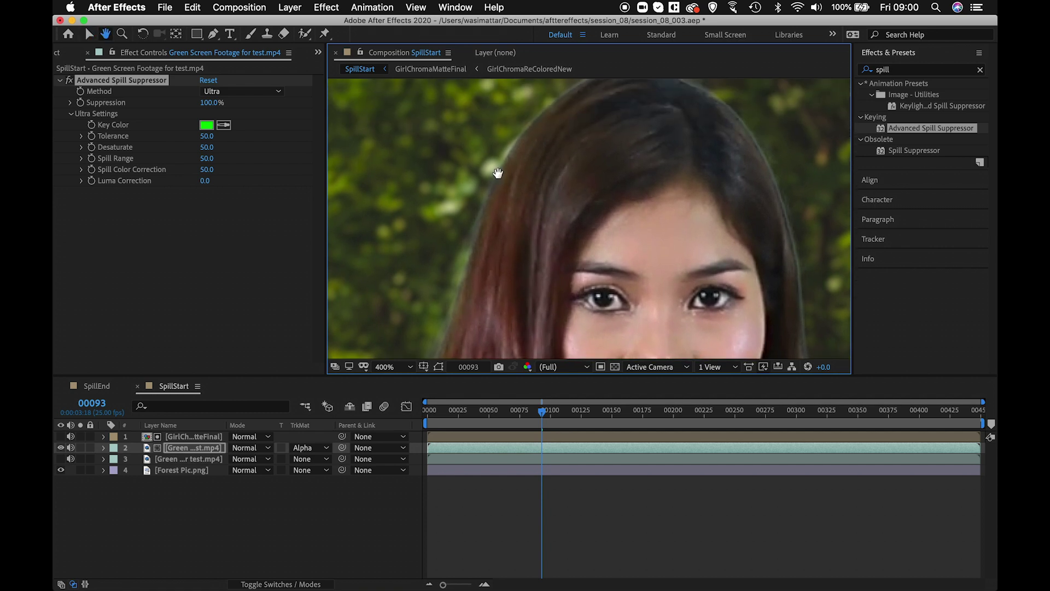
pyautogui.hotkey('shift', '/')
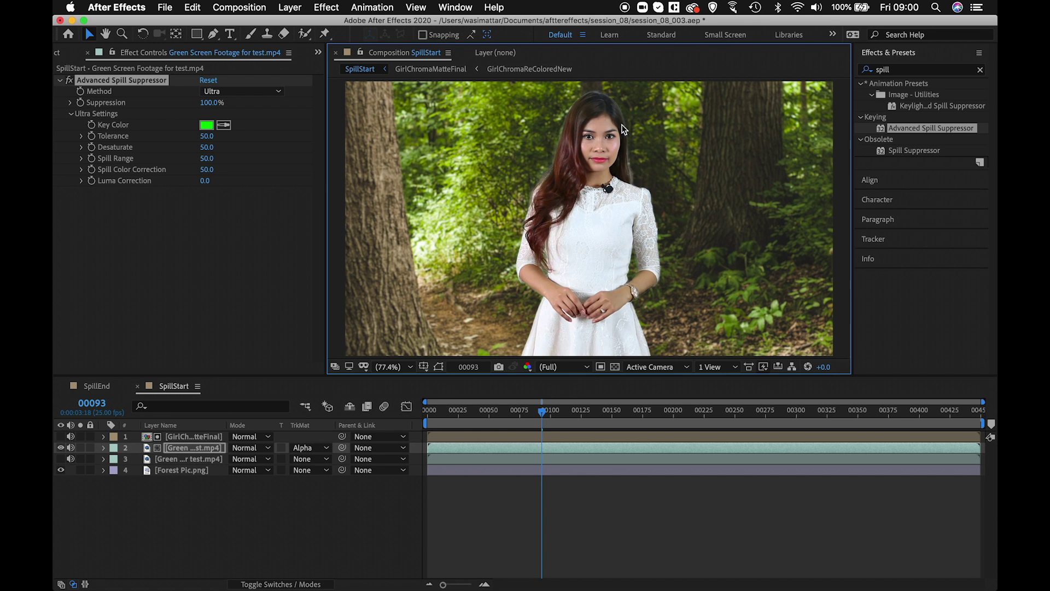
# Step: Duplicate the GirlChromaMatteFinal layer twice, and make both copies visible and soloed
pyautogui.click(198, 507)
pyautogui.click(183, 438)
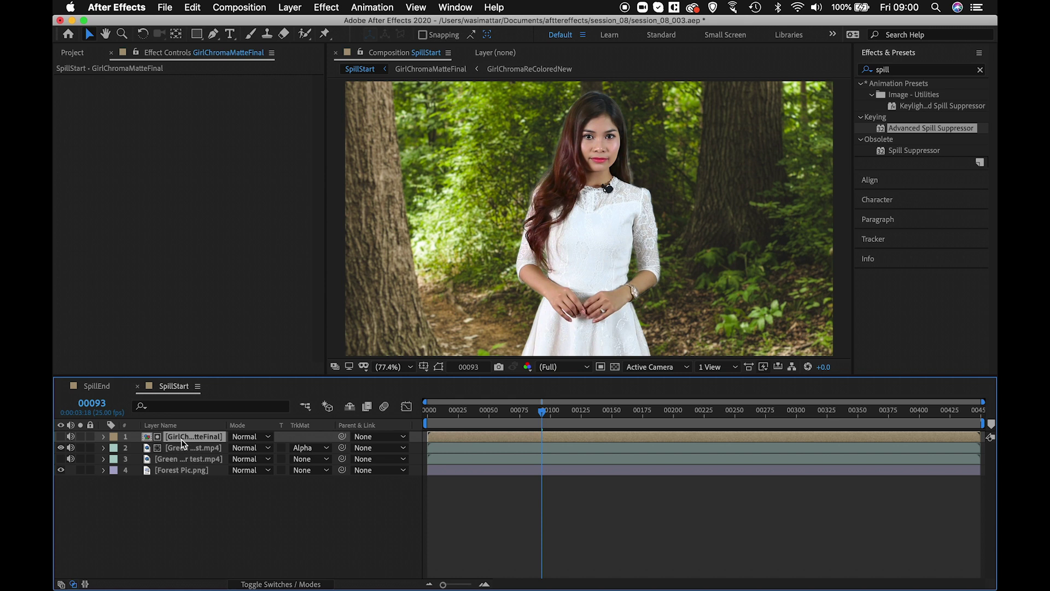
pyautogui.press('super+d')
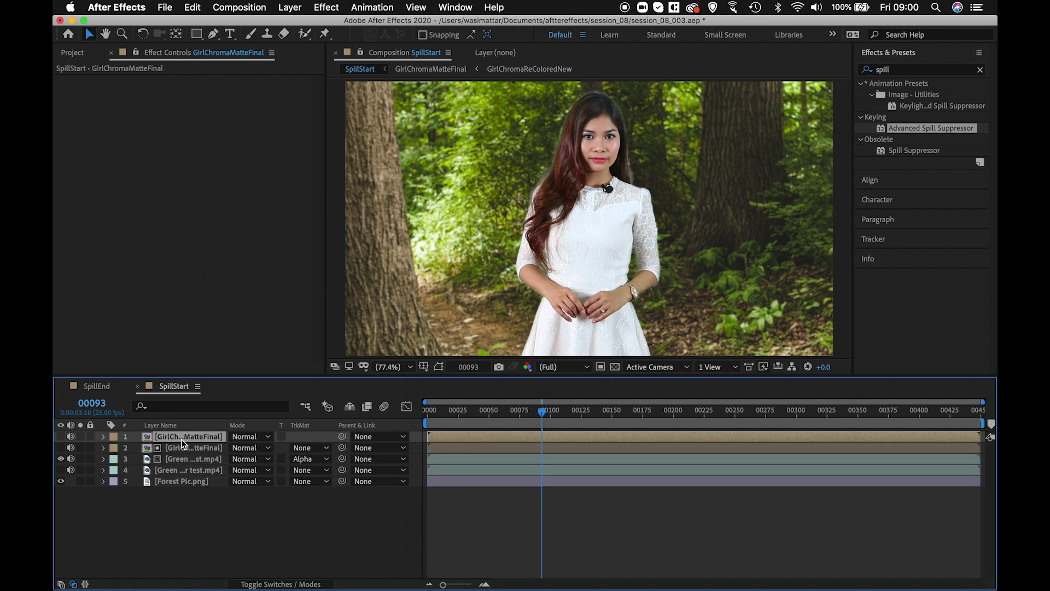
pyautogui.press('super+d')
pyautogui.click(61, 436)
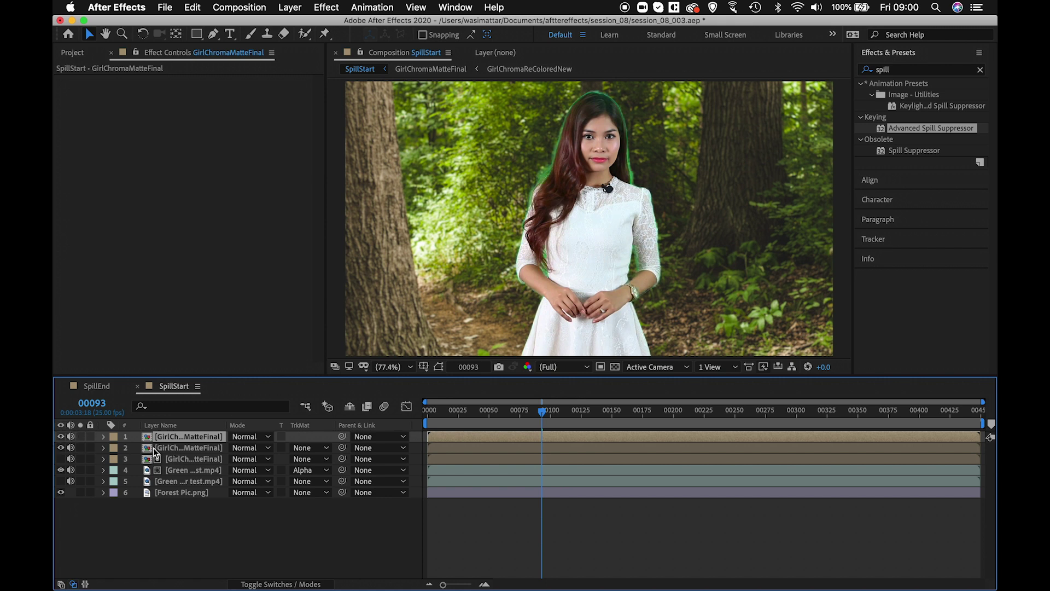
pyautogui.moveTo(81, 448); pyautogui.dragTo(82, 437)
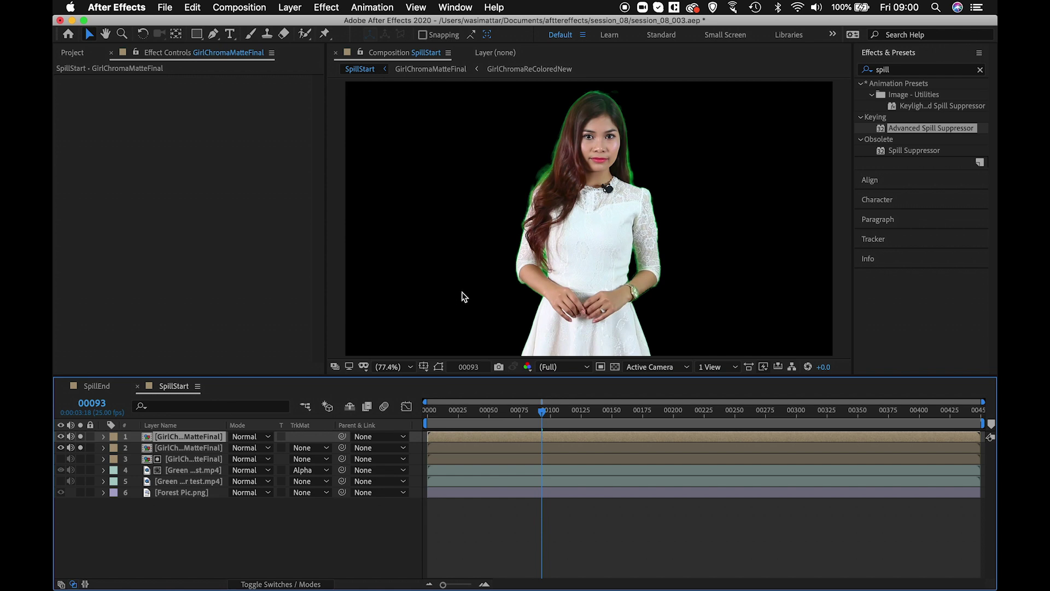
# Step: Set the track matte of the lower GirlChromaMatteFinal copy to Alpha Inverted Matte using the copy above it
pyautogui.click(189, 449)
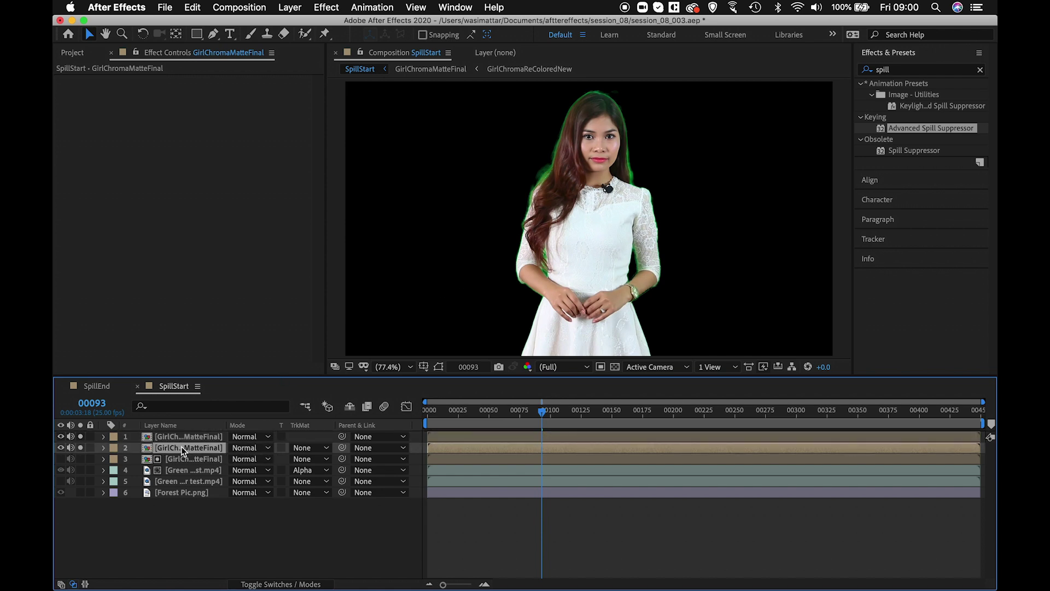
pyautogui.click(322, 448)
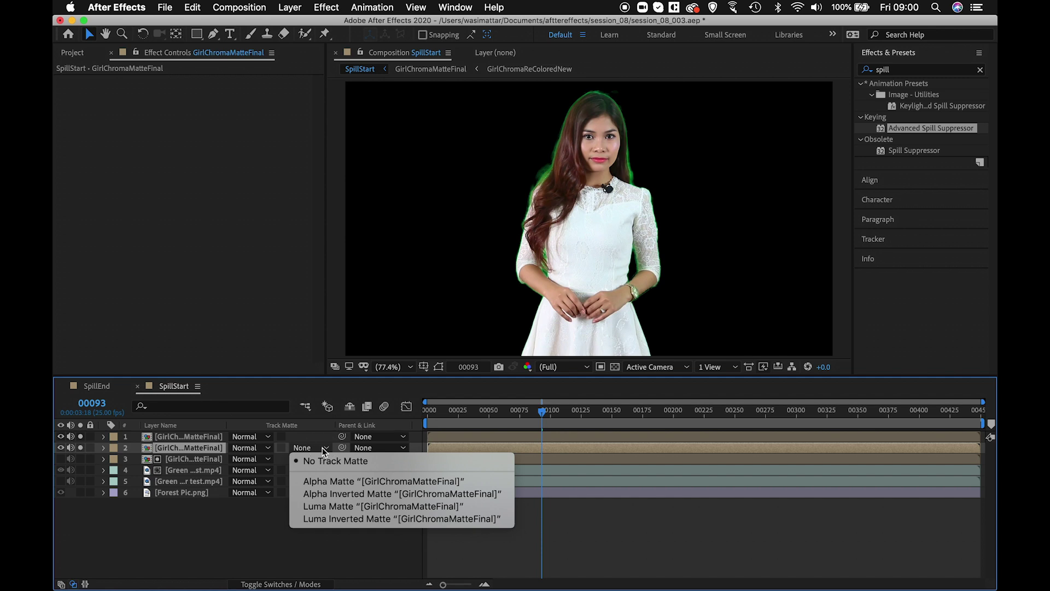
pyautogui.click(383, 495)
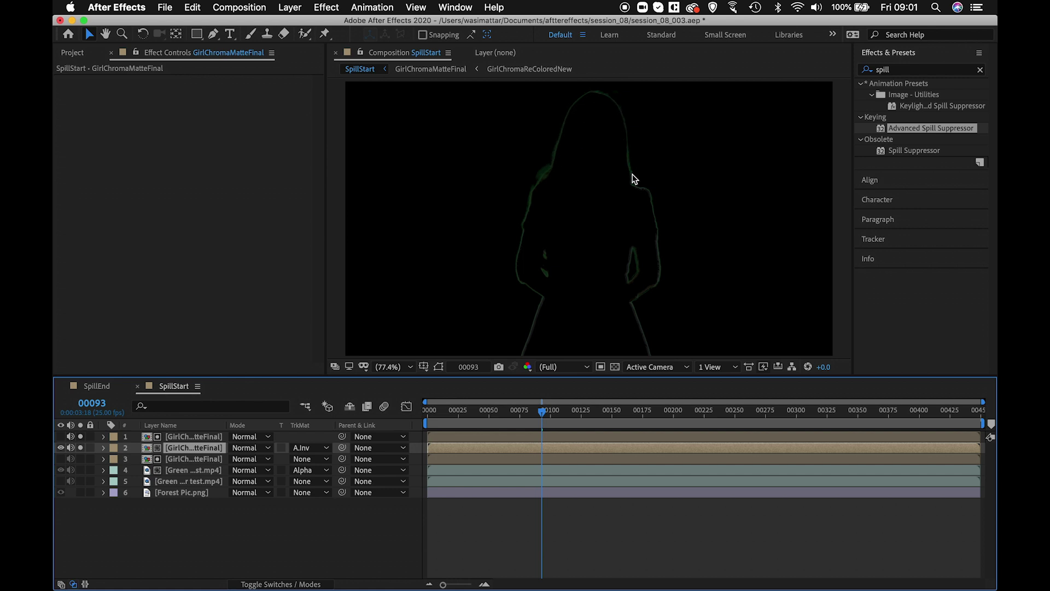
# Step: Delete both soloed copies of the GirlChromaMatteFinal layer
pyautogui.click(198, 440)
pyautogui.keyDown('shift'); pyautogui.click(198, 450); pyautogui.keyUp('shift')
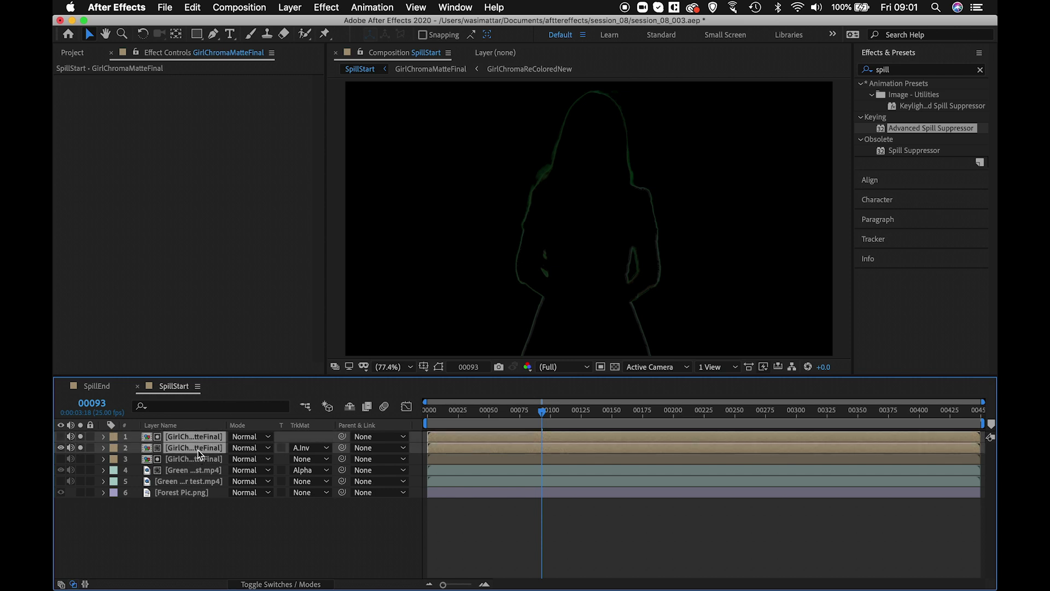
pyautogui.press('Delete')
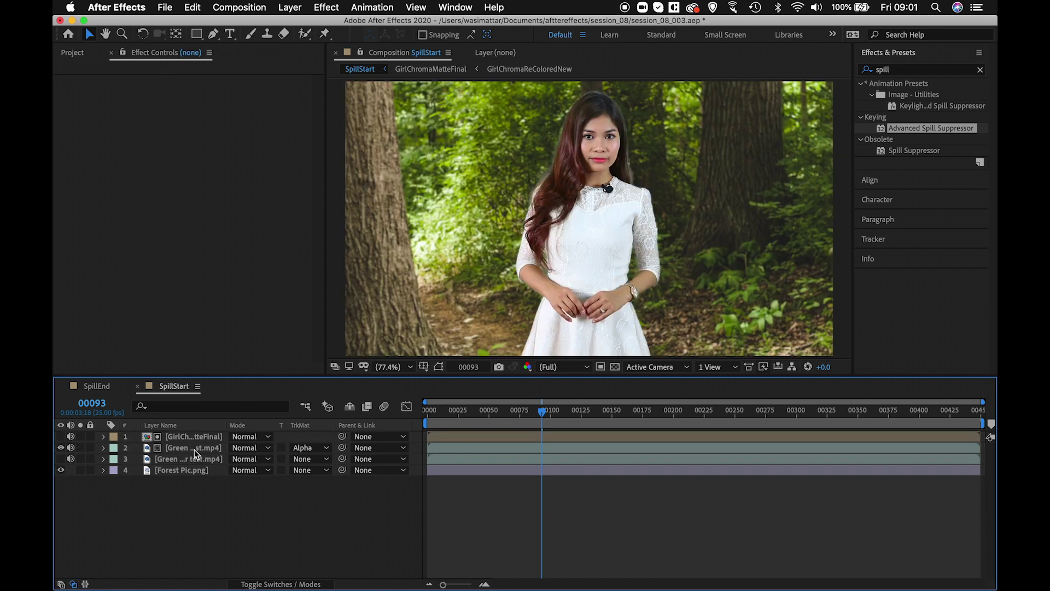
# Step: Duplicate the remaining GirlChromaMatteFinal layer twice, keeping its visibility off
pyautogui.click(191, 439)
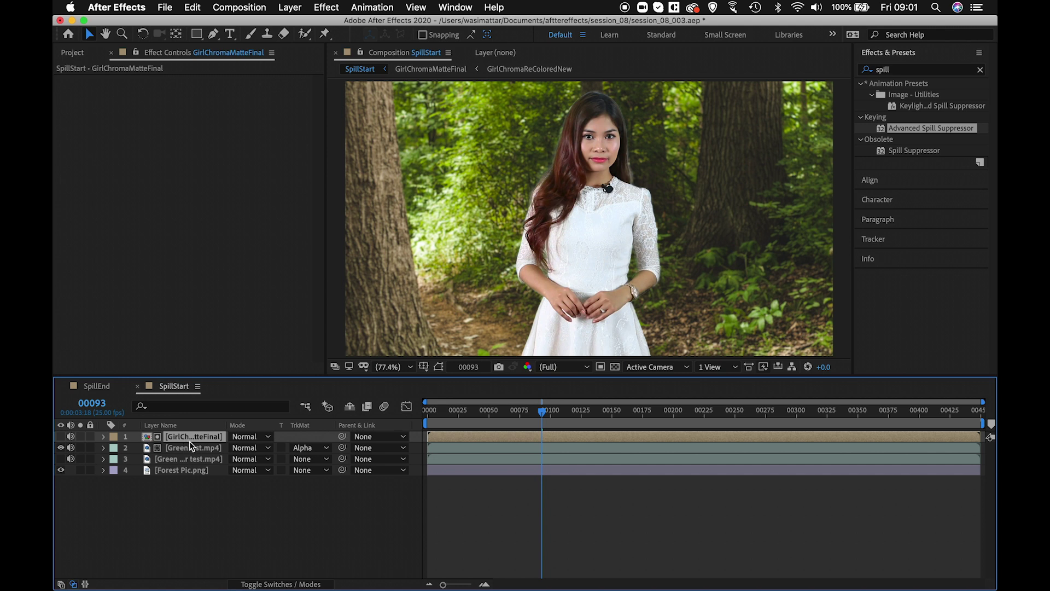
pyautogui.click(60, 437)
pyautogui.click(61, 436)
pyautogui.press('super+d')
pyautogui.press('super+d')
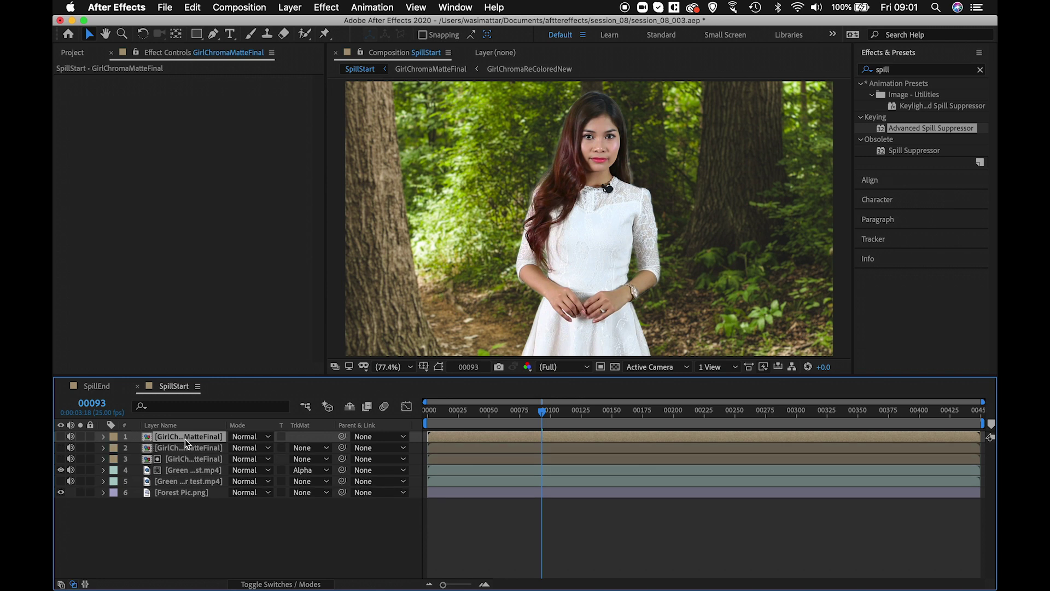
# Step: Give the second GirlChromaMatteFinal layer an Alpha Inverted track matte, make it visible, and check the edge outline by soloing it briefly
pyautogui.click(333, 451)
pyautogui.click(328, 448)
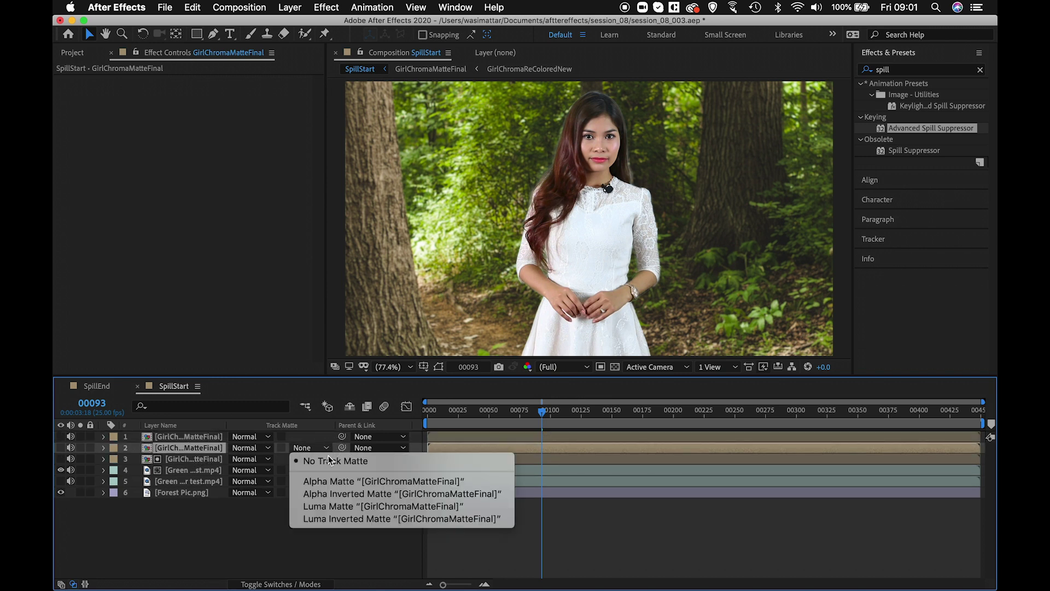
pyautogui.click(342, 495)
pyautogui.click(61, 447)
pyautogui.click(80, 448)
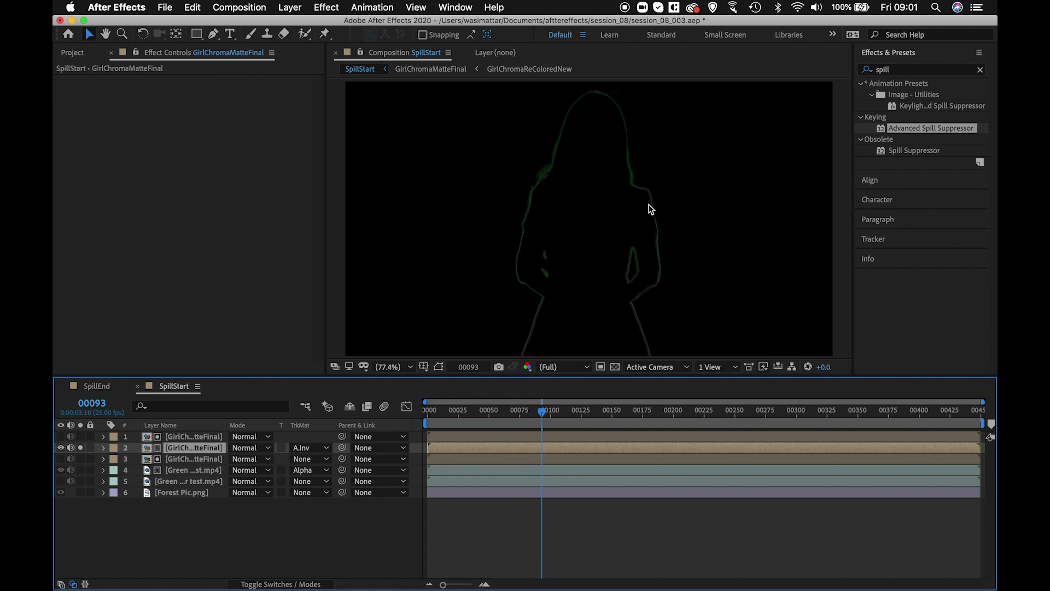
pyautogui.click(80, 447)
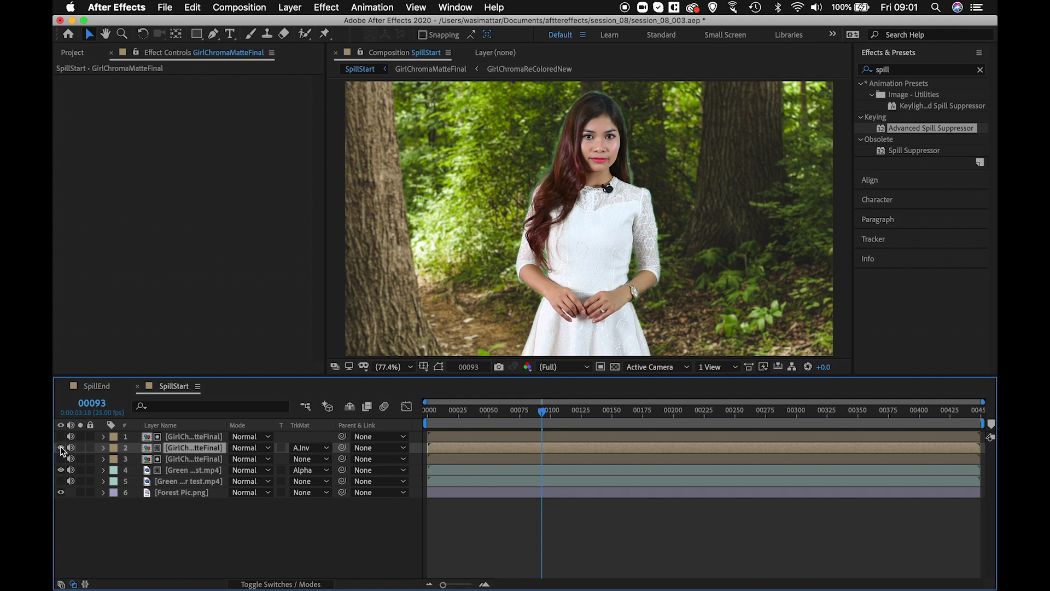
# Step: Pre-compose the top two GirlChromaMatteFinal layers as EdgeMatteCompNew, moving all attributes into the new composition
pyautogui.click(186, 438)
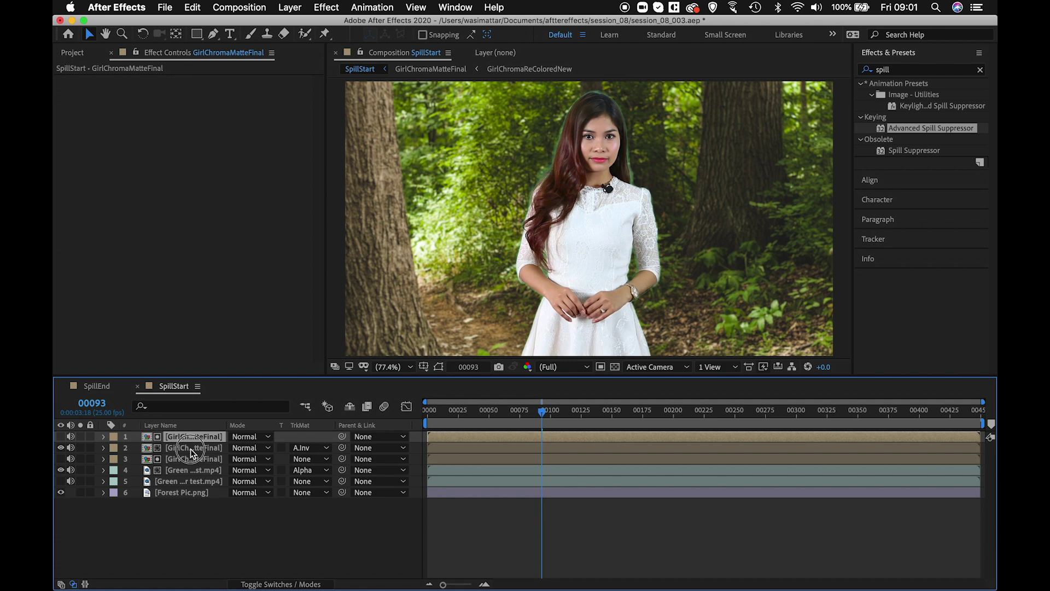
pyautogui.keyDown('shift'); pyautogui.click(192, 447); pyautogui.keyUp('shift')
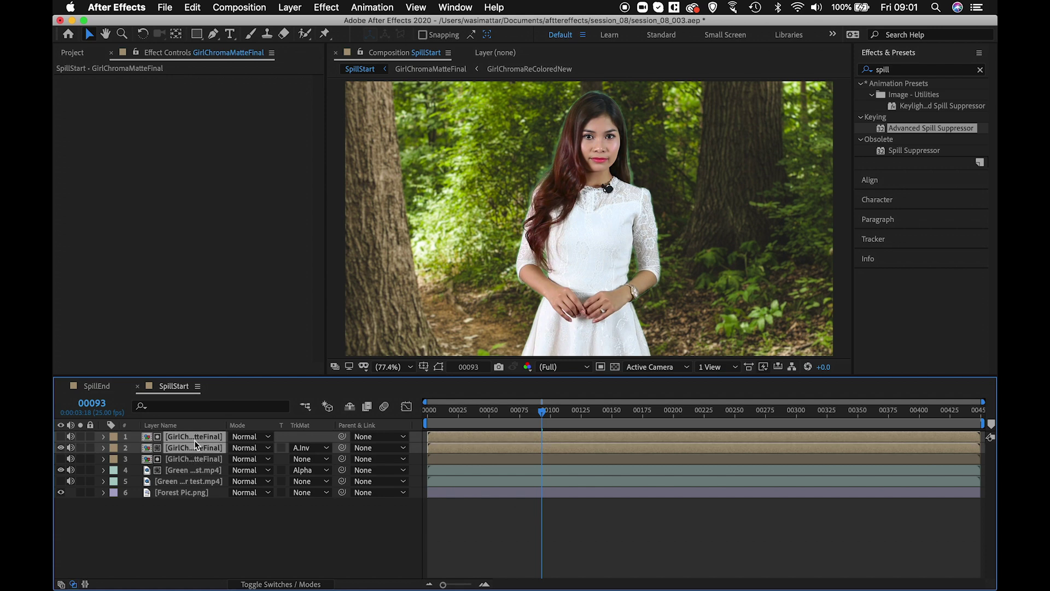
pyautogui.press('super+shift+c')
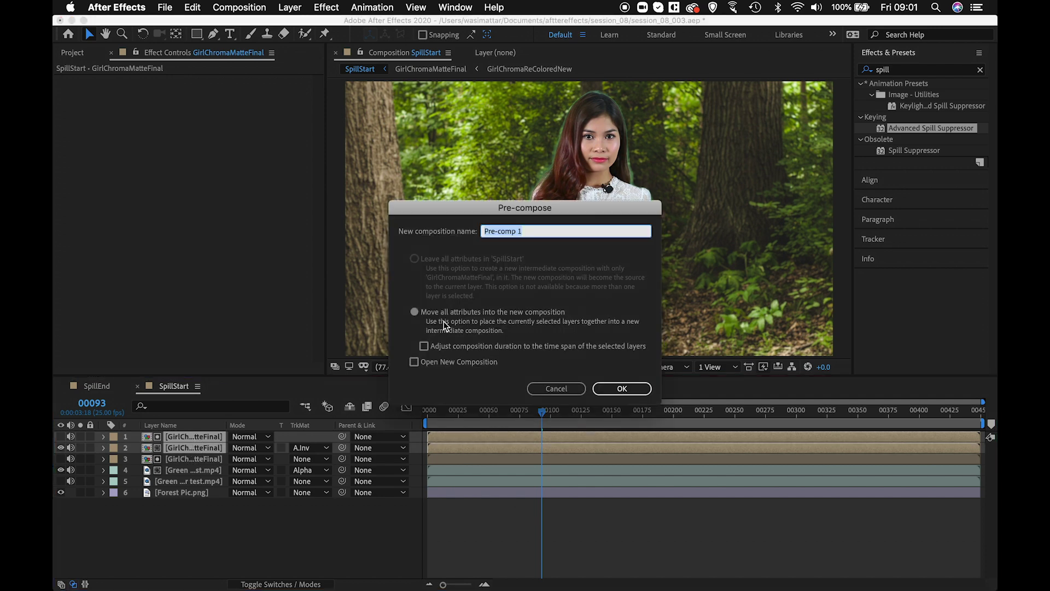
pyautogui.click(419, 311)
pyautogui.click(487, 232)
pyautogui.write('EdgeMatteCompNew')
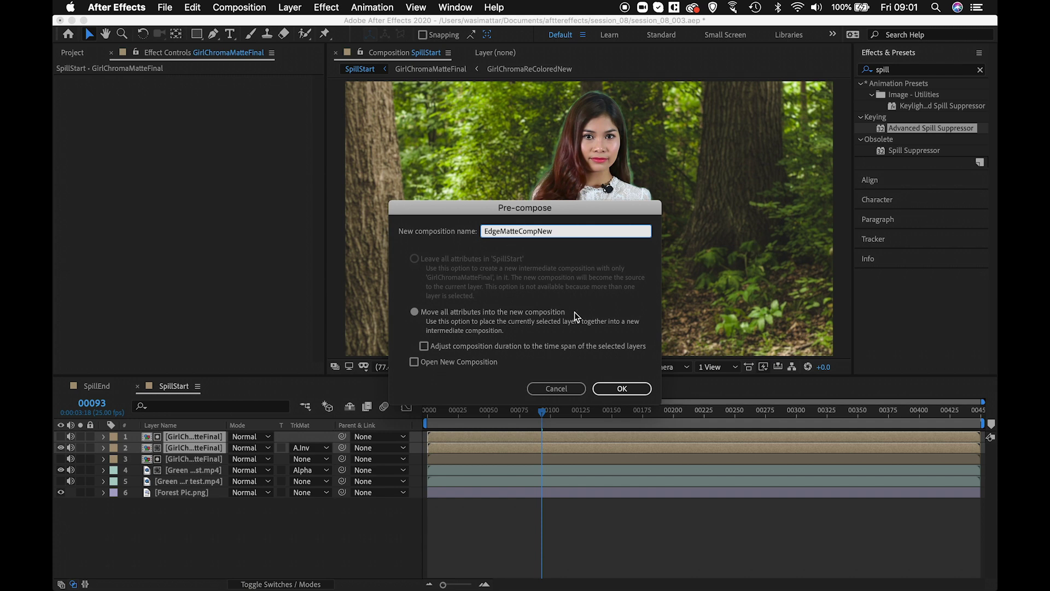
pyautogui.click(635, 390)
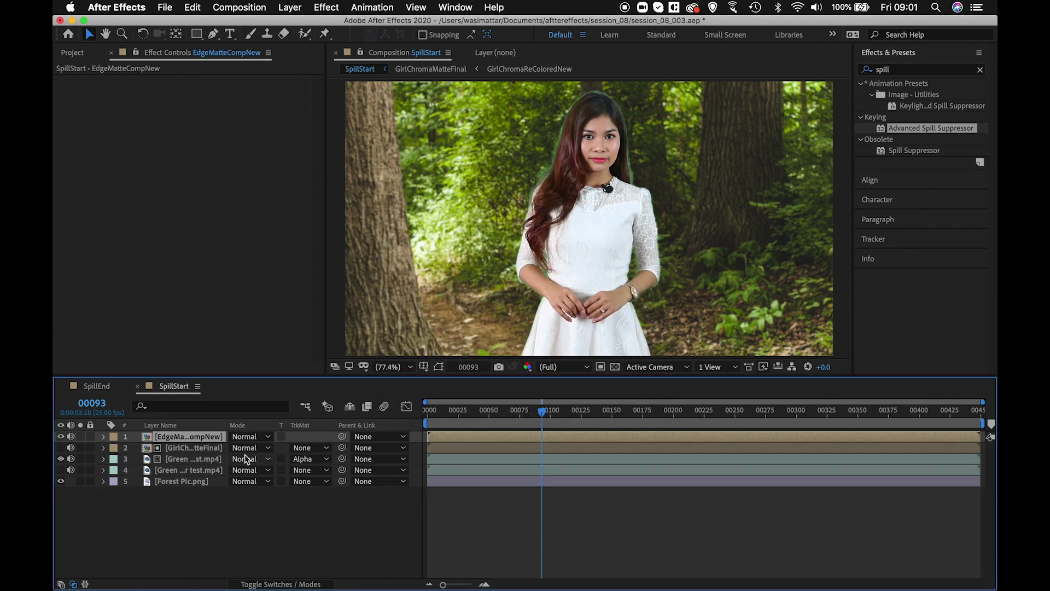
# Step: Create a new adjustment layer and place it directly below EdgeMatteCompNew
pyautogui.click(220, 528)
pyautogui.rightClick(219, 527)
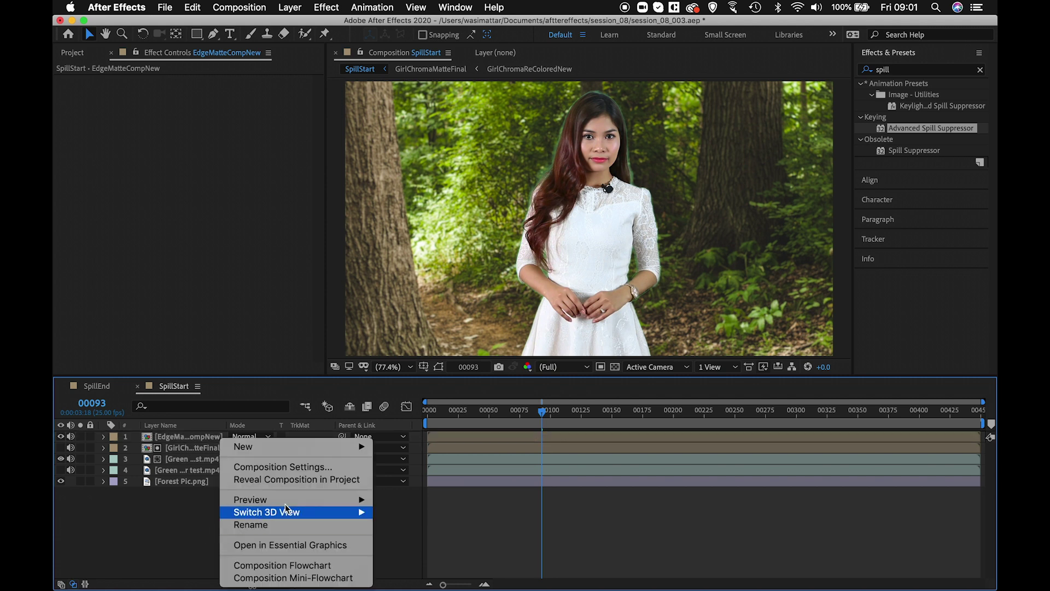
pyautogui.moveTo(320, 452)
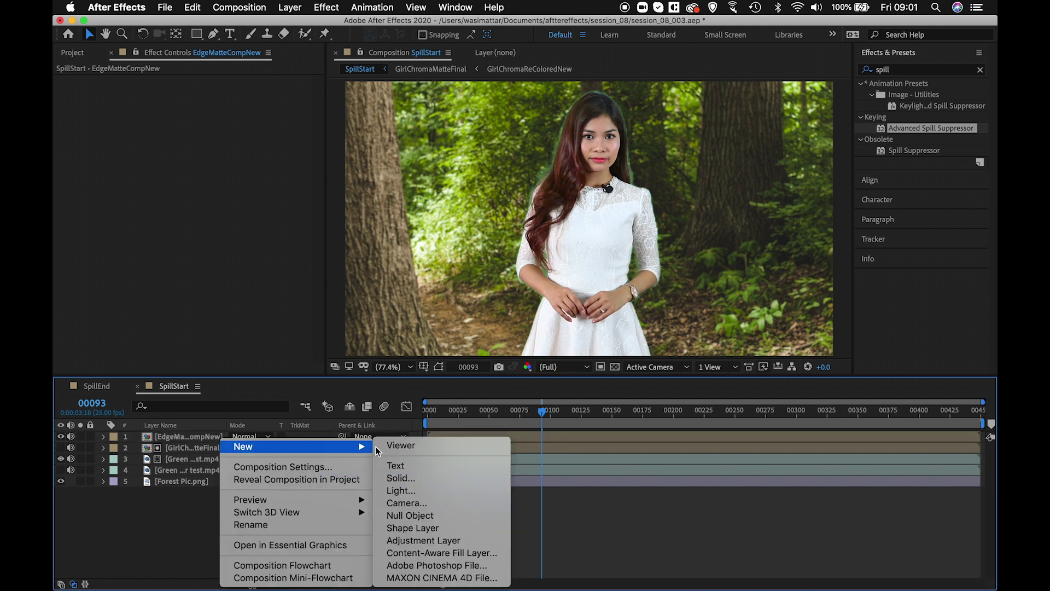
pyautogui.click(431, 543)
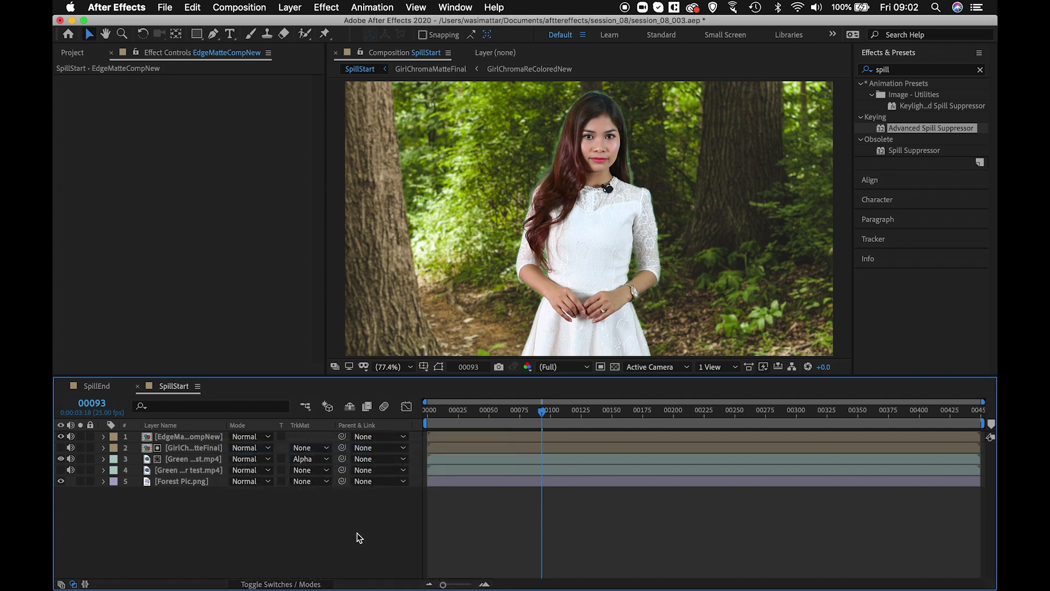
pyautogui.click(203, 436)
pyautogui.moveTo(204, 436); pyautogui.dragTo(205, 451)
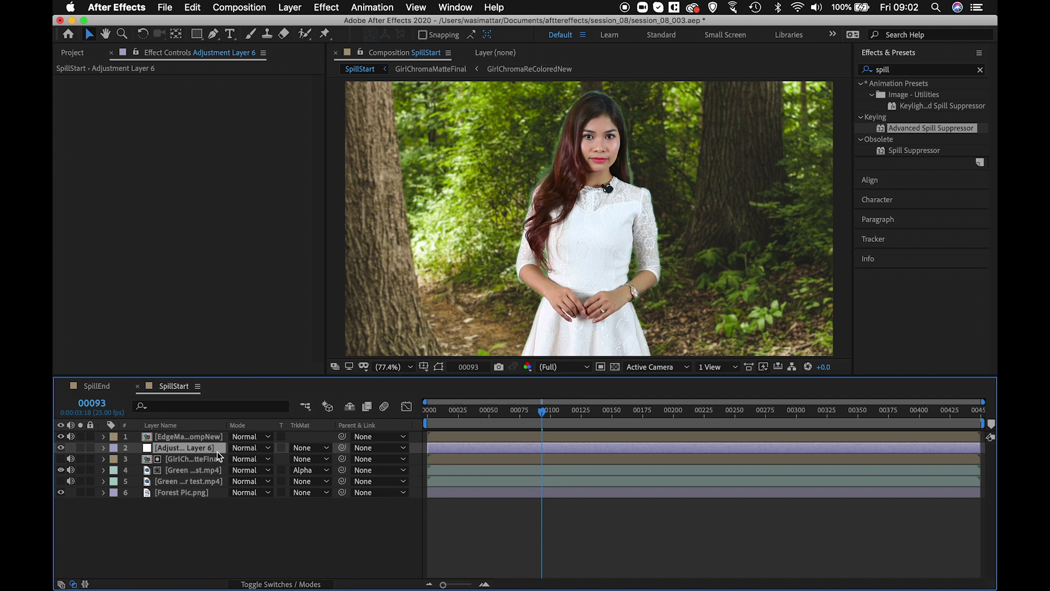
# Step: Find the Curves effect and apply it to the adjustment layer
pyautogui.click(980, 69)
pyautogui.click(953, 70)
pyautogui.write('curves')
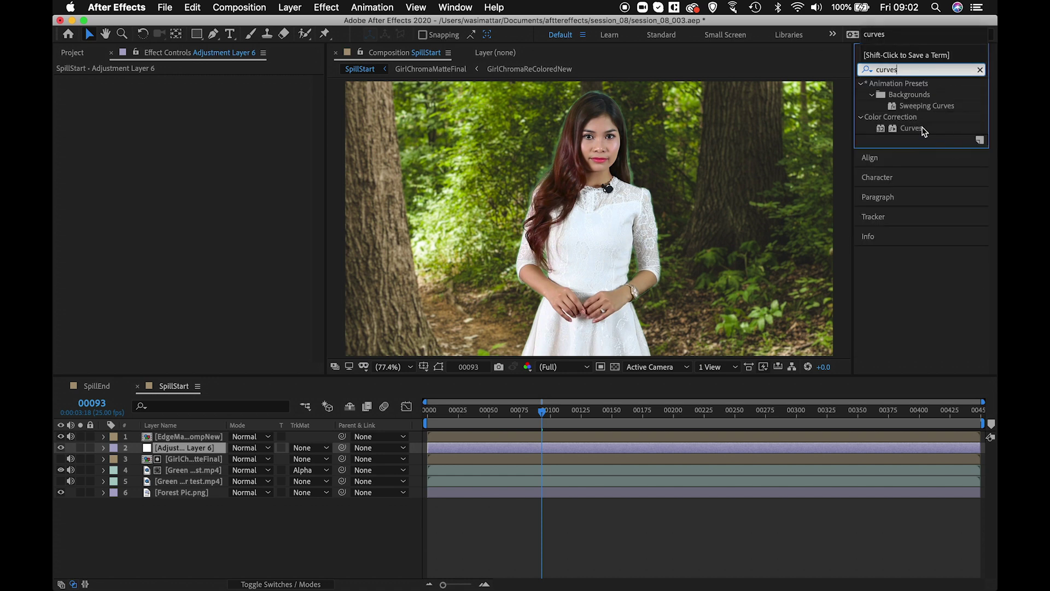
pyautogui.moveTo(911, 128); pyautogui.dragTo(196, 450)
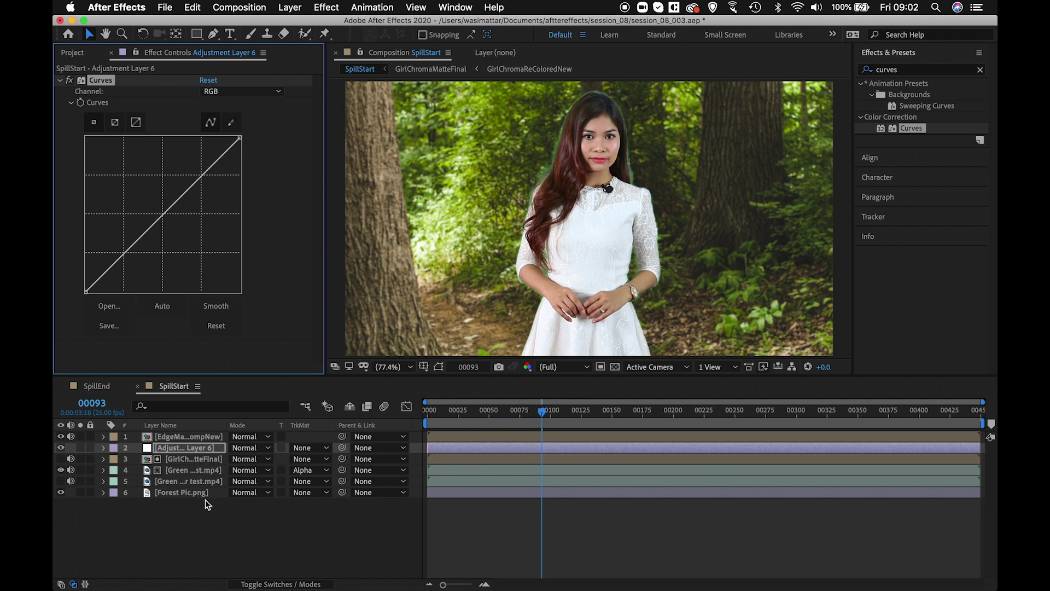
# Step: Try lowering the middle of the RGB curve to darken the image, and undo the curve change
pyautogui.moveTo(163, 214); pyautogui.dragTo(176, 228)
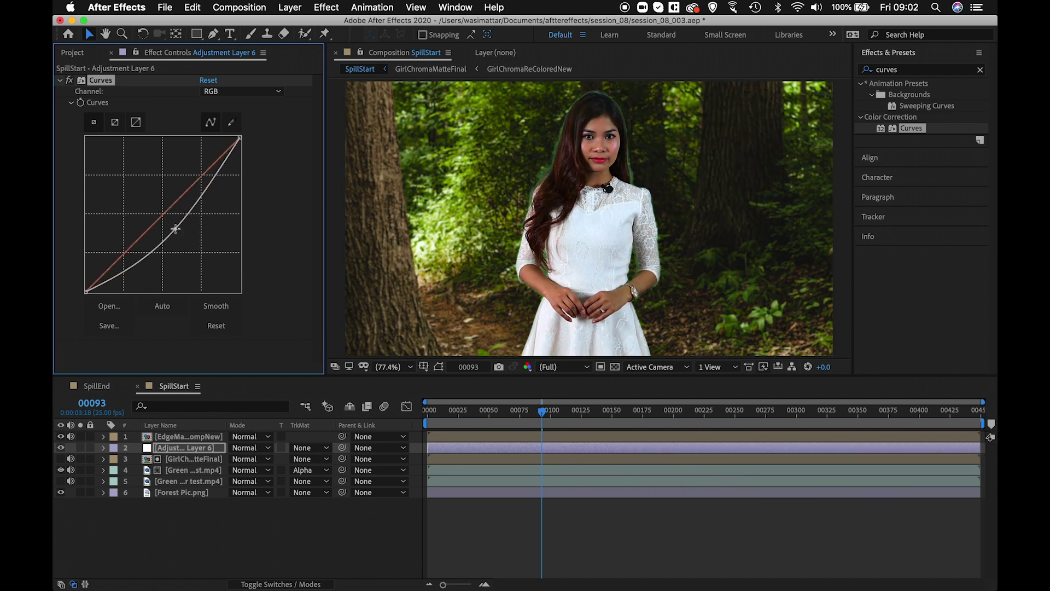
pyautogui.press('super+z')
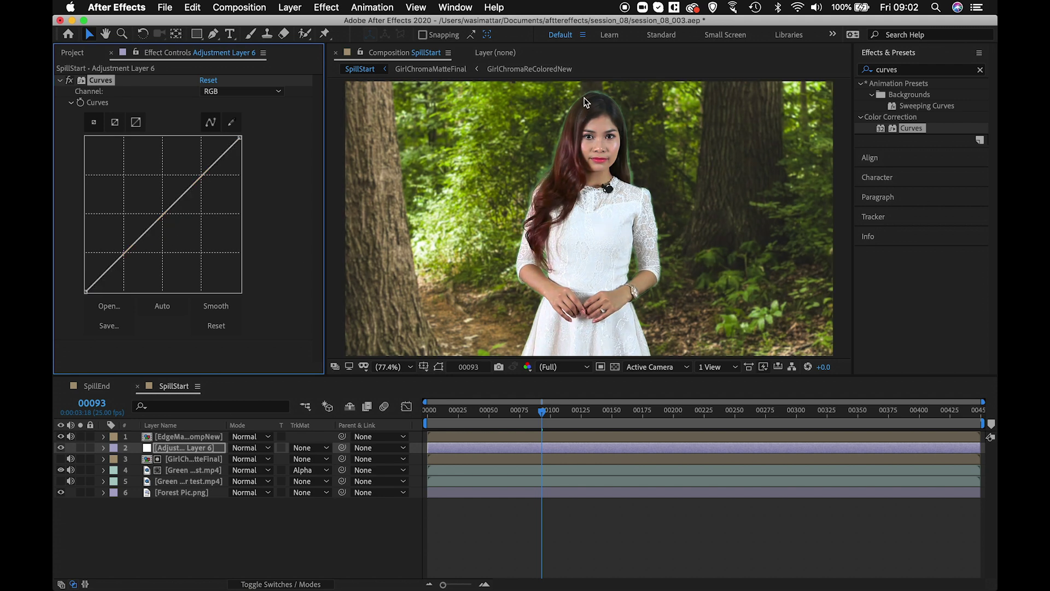
# Step: Set the adjustment layer's track matte to Alpha Matte using EdgeMatteCompNew
pyautogui.click(179, 439)
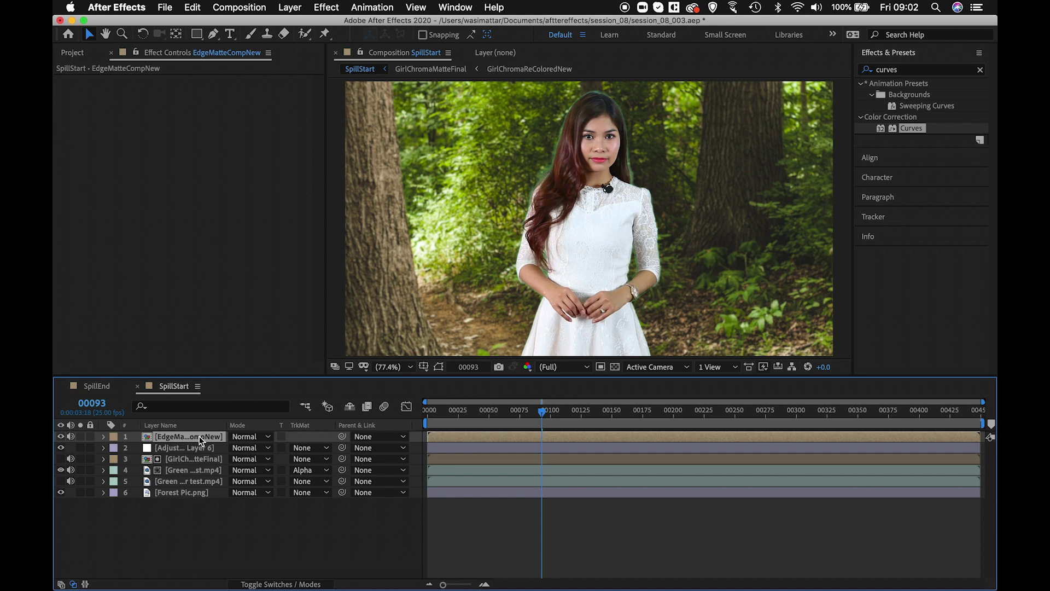
pyautogui.click(196, 446)
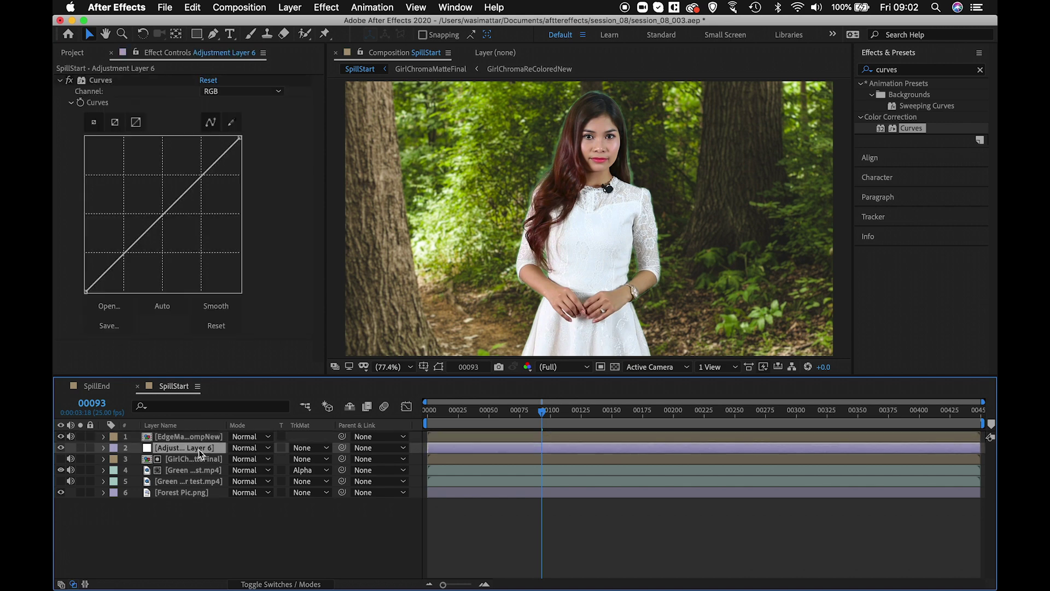
pyautogui.click(327, 449)
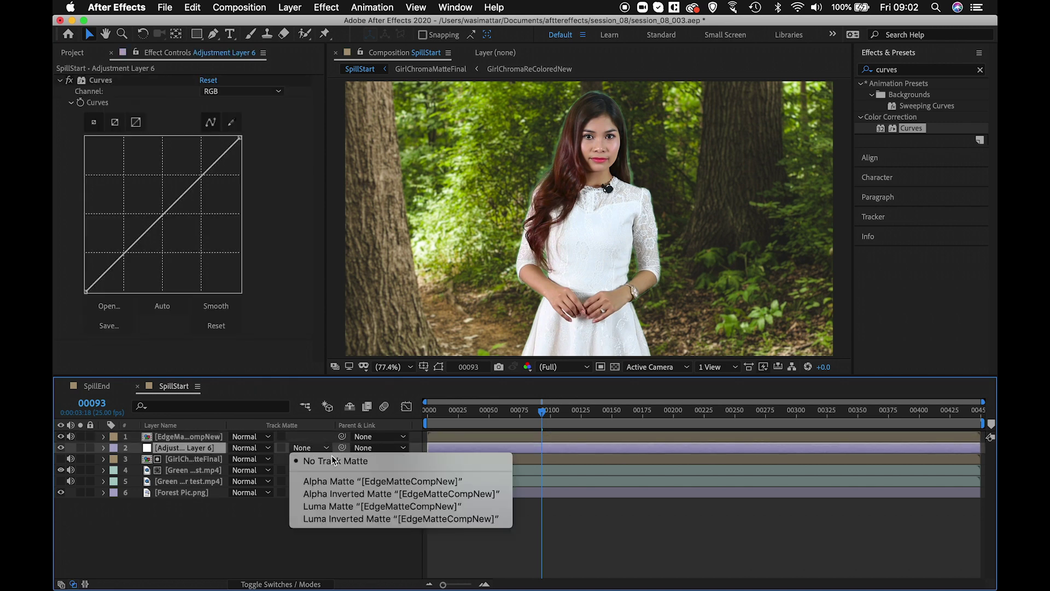
pyautogui.click(336, 483)
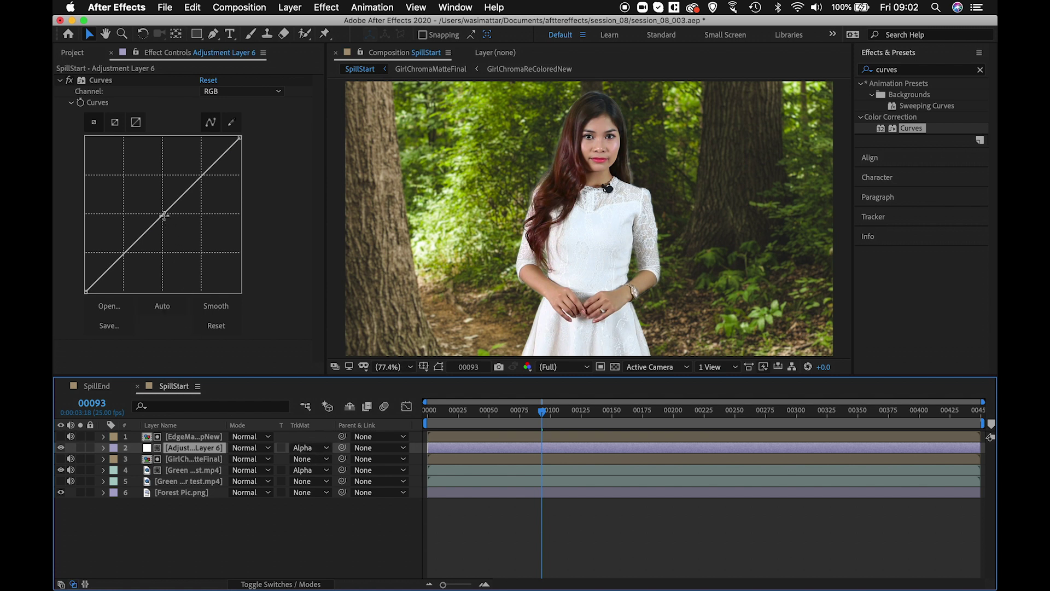
# Step: Try a strongly lowered RGB curve on the matted adjustment layer, and reset the Curves effect
pyautogui.moveTo(163, 215); pyautogui.dragTo(189, 245)
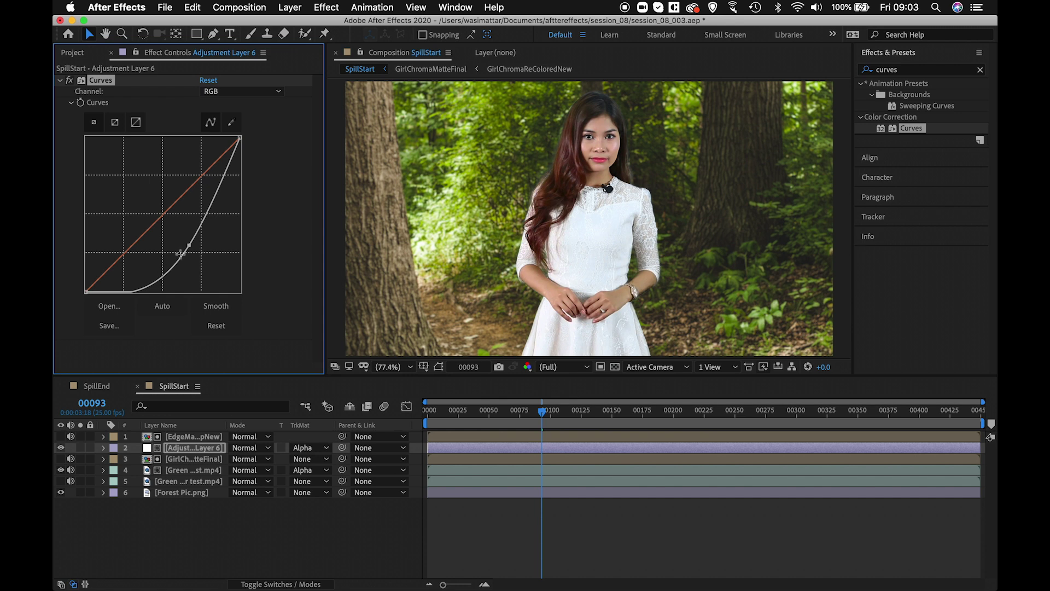
pyautogui.click(69, 80)
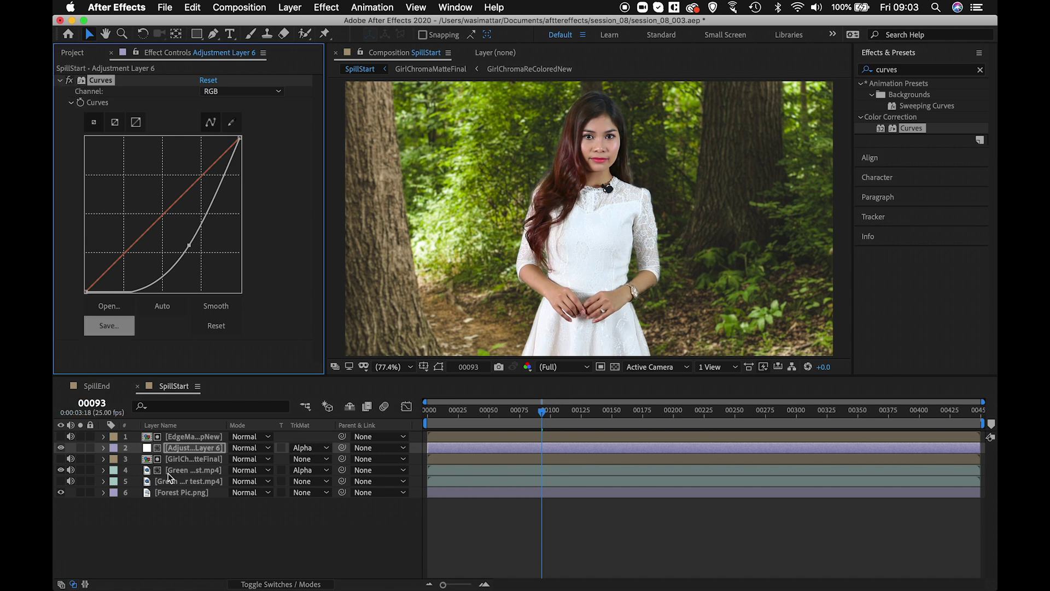
pyautogui.click(205, 83)
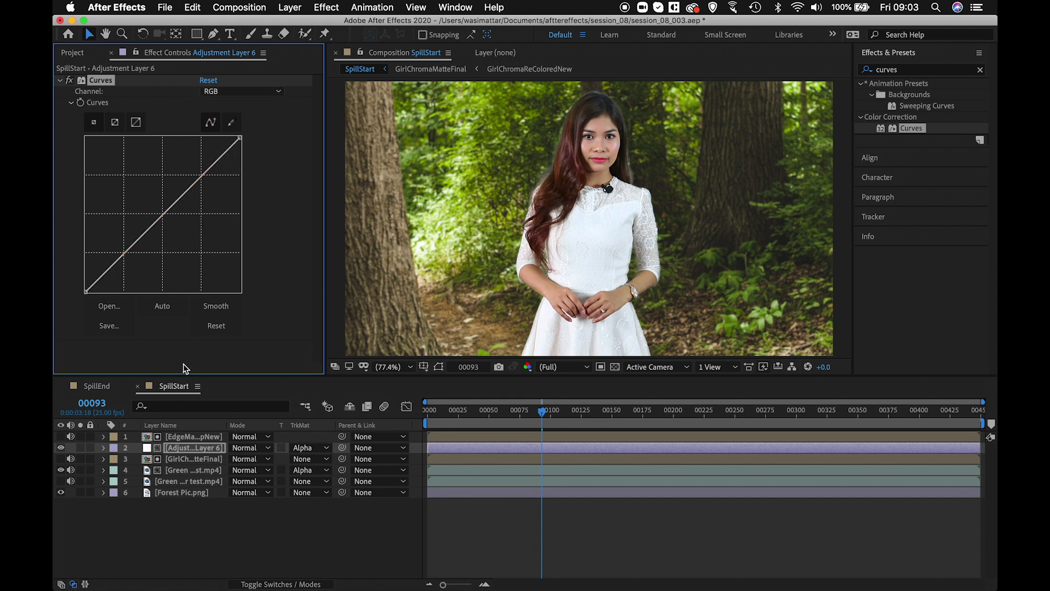
# Step: Draw a closed Pen mask on the adjustment layer around the hair edge on the image's left, from above the head to the shoulder
pyautogui.click(194, 448)
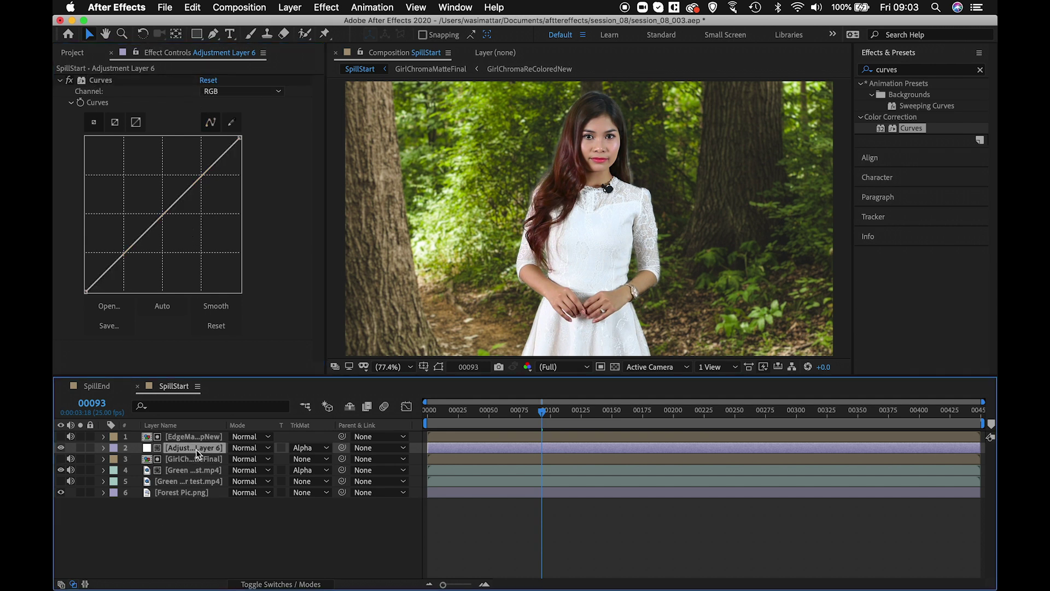
pyautogui.click(213, 35)
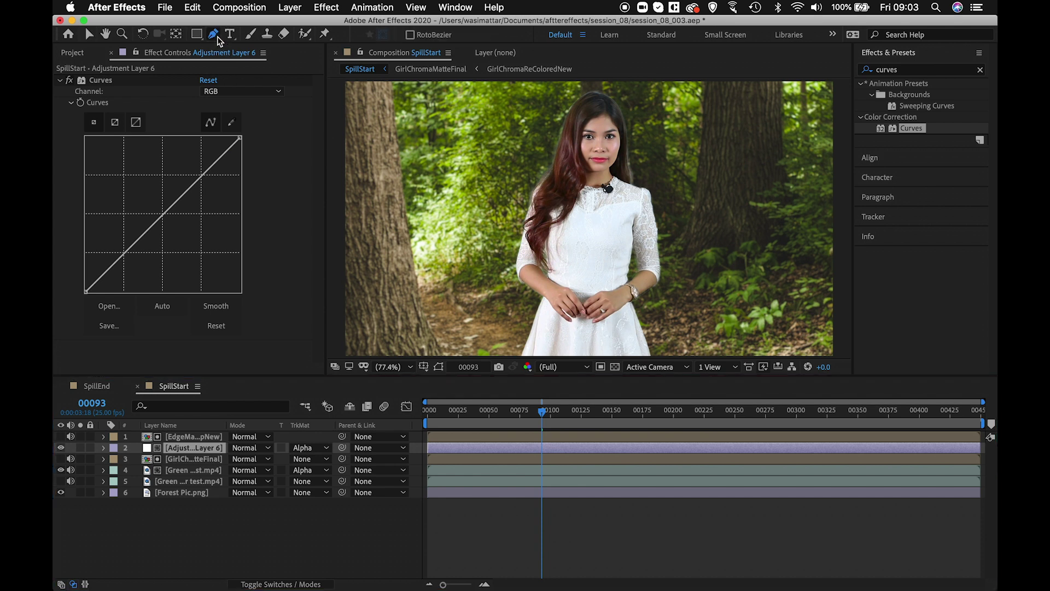
pyautogui.click(590, 85)
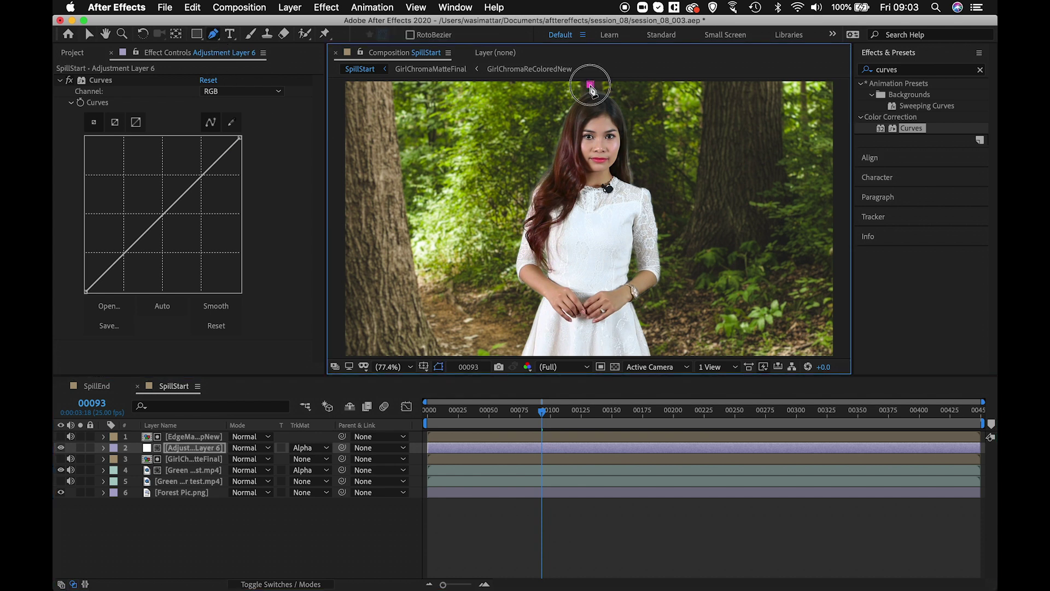
pyautogui.click(590, 131)
pyautogui.click(569, 182)
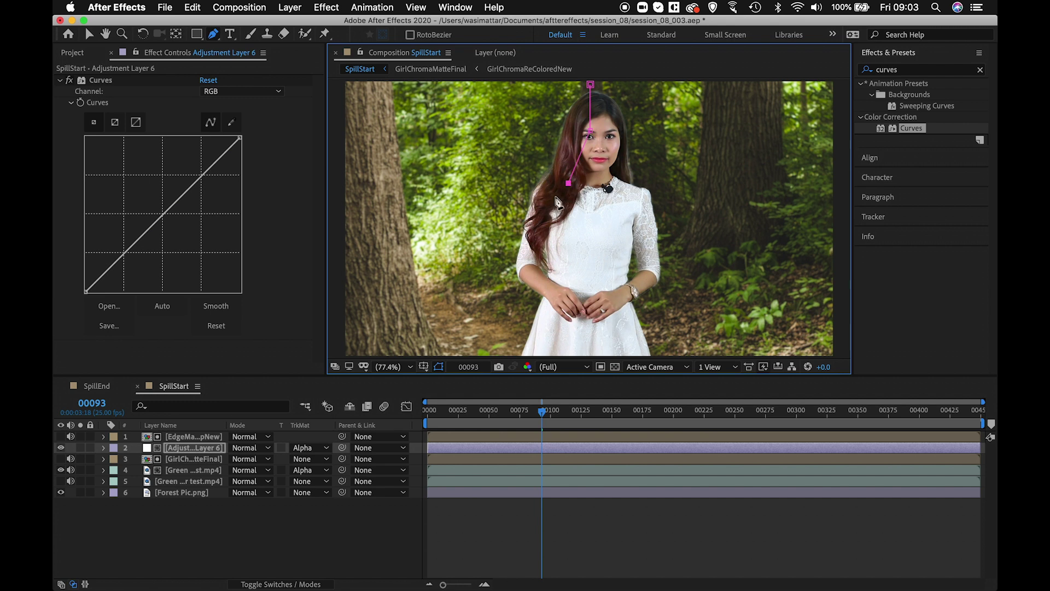
pyautogui.click(533, 209)
pyautogui.click(517, 209)
pyautogui.click(525, 175)
pyautogui.click(530, 149)
pyautogui.click(547, 124)
pyautogui.click(562, 94)
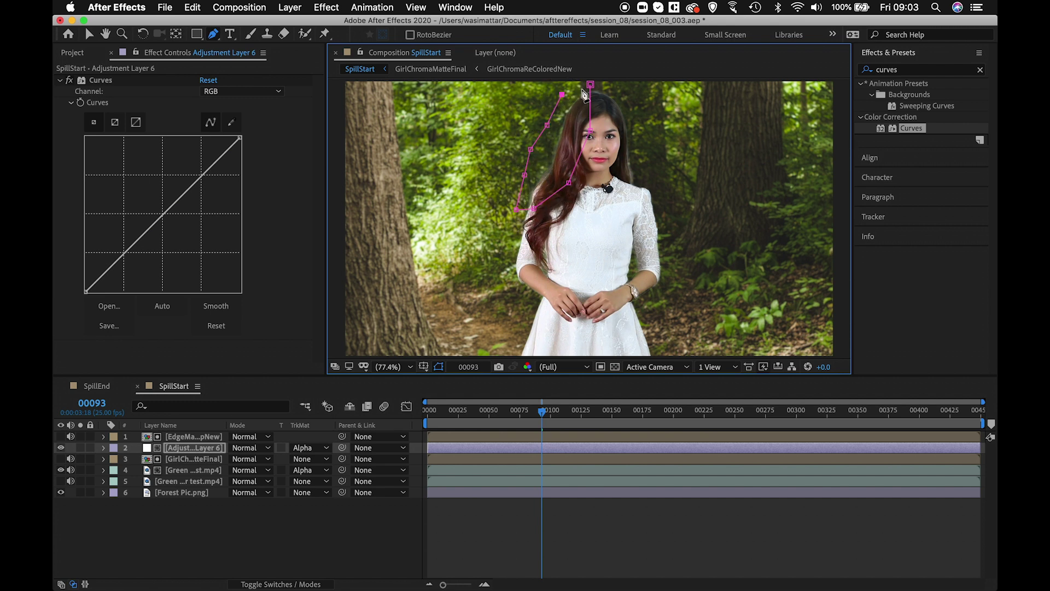
pyautogui.click(591, 85)
pyautogui.press('F2')
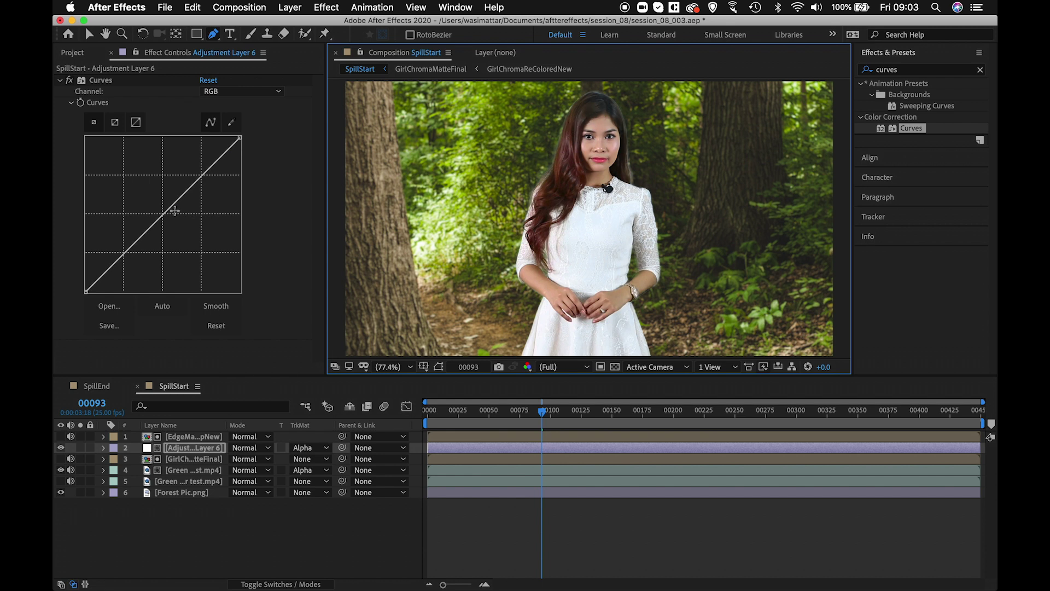
# Step: Pull the midpoint of the adjustment layer's RGB curve strongly down to darken the masked left hair edge
pyautogui.moveTo(164, 214); pyautogui.dragTo(171, 220)
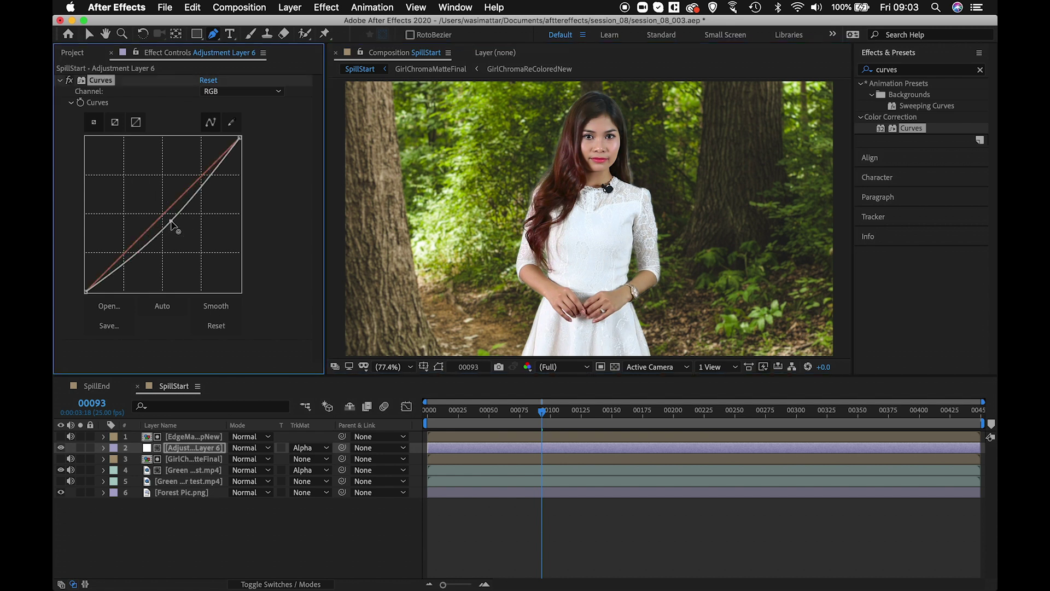
pyautogui.scroll(3, 575, 199)
pyautogui.moveTo(578, 176); pyautogui.dragTo(587, 268)
pyautogui.moveTo(174, 222); pyautogui.dragTo(178, 228)
pyautogui.moveTo(624, 172); pyautogui.dragTo(631, 229)
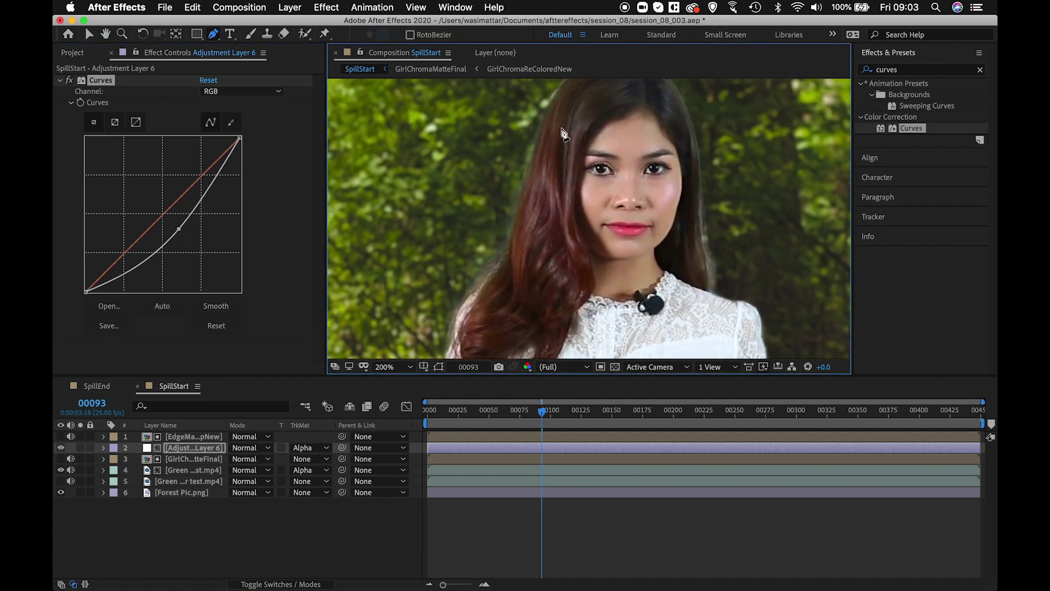
pyautogui.moveTo(179, 229); pyautogui.dragTo(195, 252)
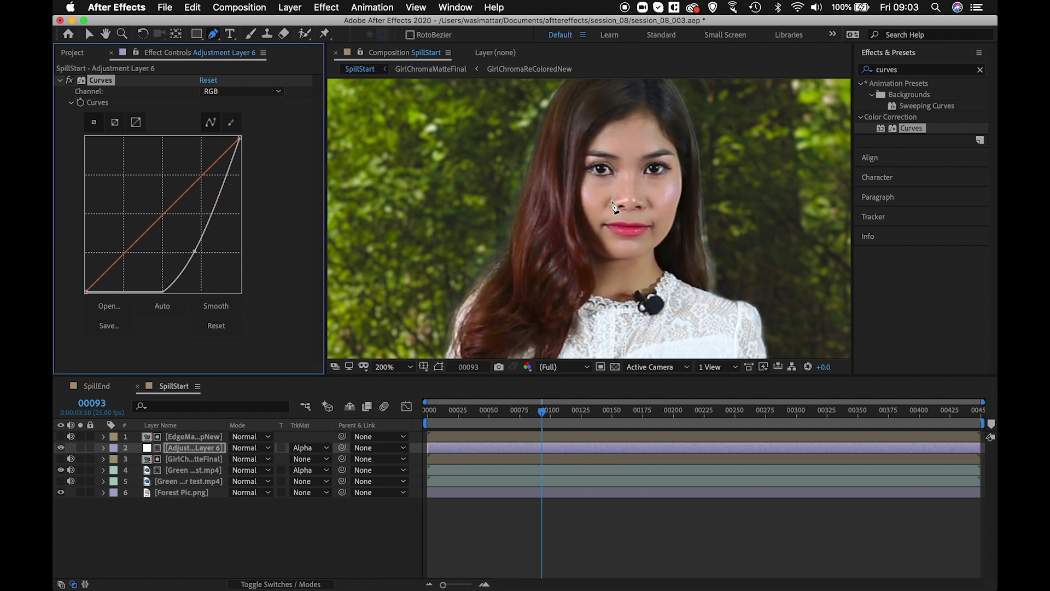
pyautogui.click(578, 197)
pyautogui.hotkey('shift', '/')
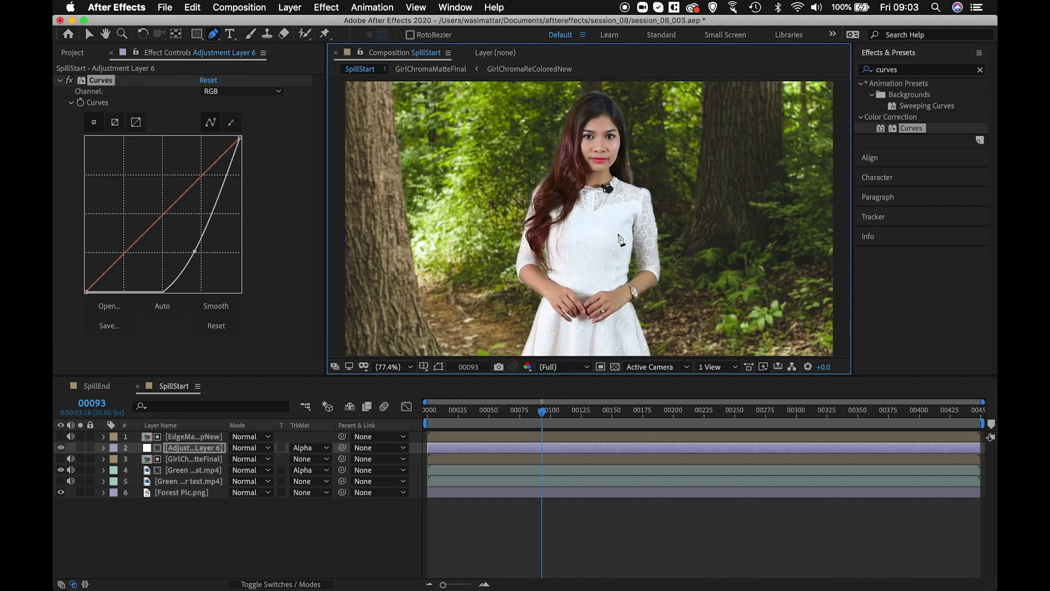
# Step: Duplicate the adjustment layer together with its EdgeMatteCompNew matte layer
pyautogui.click(195, 444)
pyautogui.keyDown('shift'); pyautogui.click(195, 437); pyautogui.keyUp('shift')
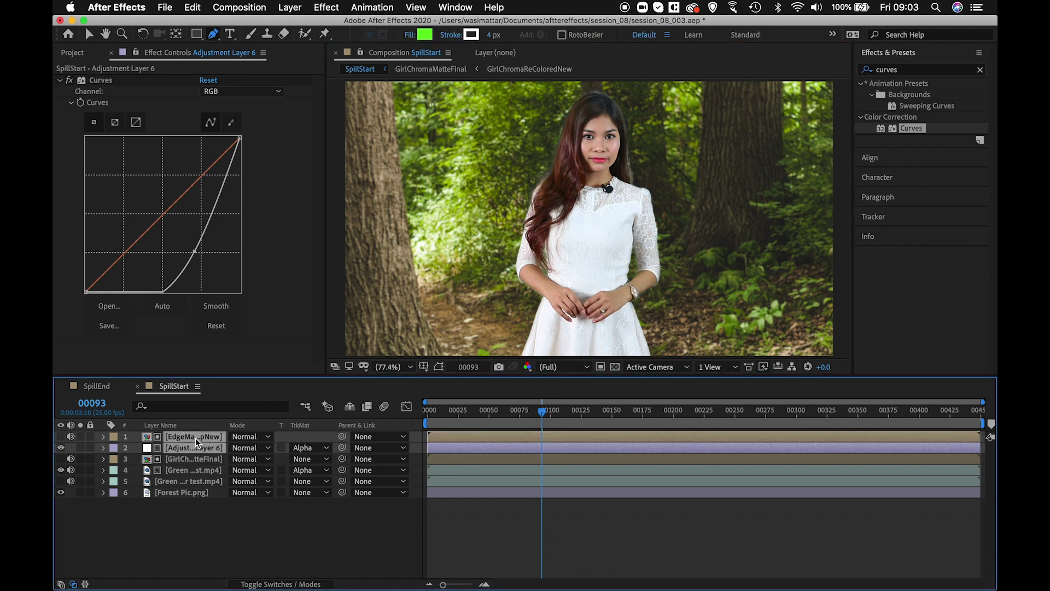
pyautogui.press('super+d')
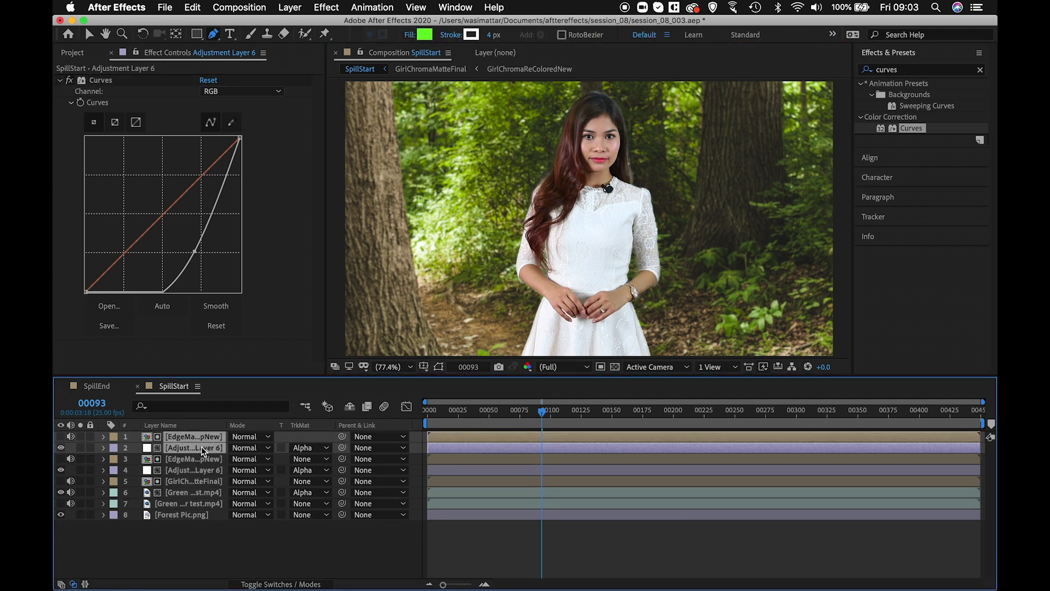
pyautogui.click(230, 553)
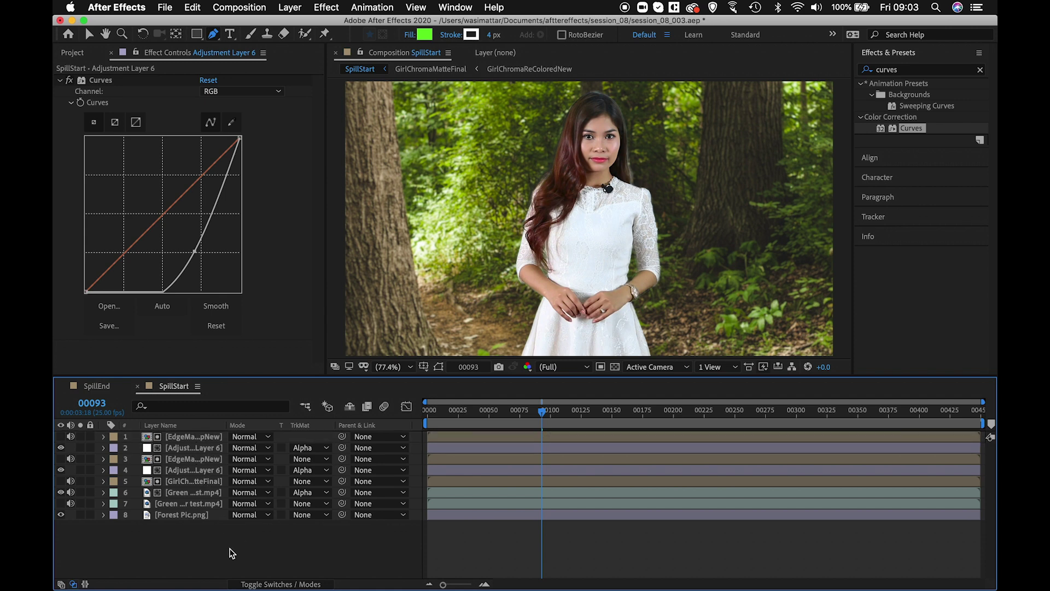
# Step: Remove Mask 1 from the duplicated adjustment layer and reset its Curves effect
pyautogui.click(206, 448)
pyautogui.press('m')
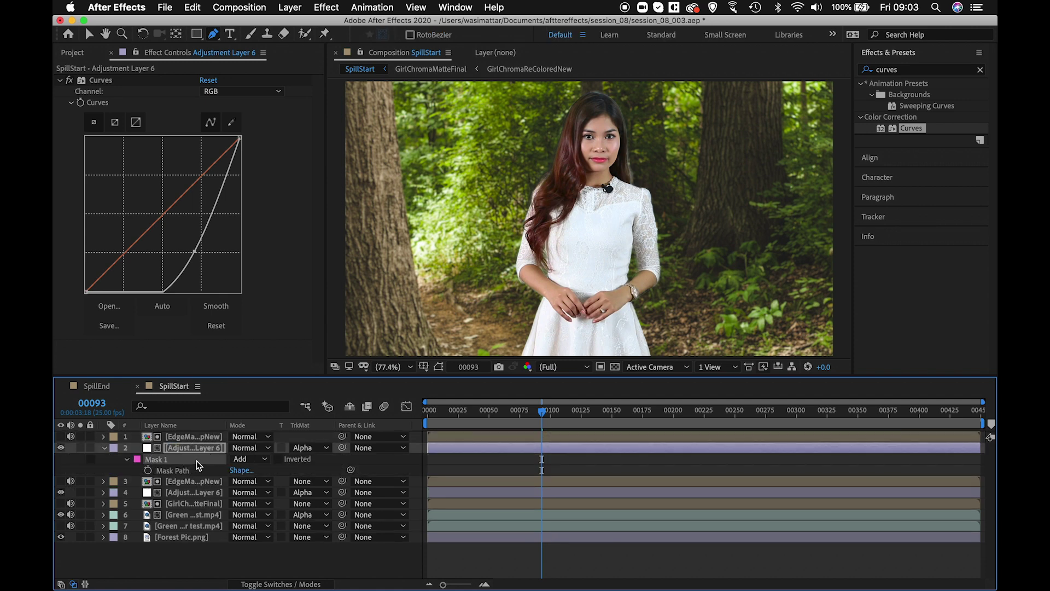
pyautogui.press('m')
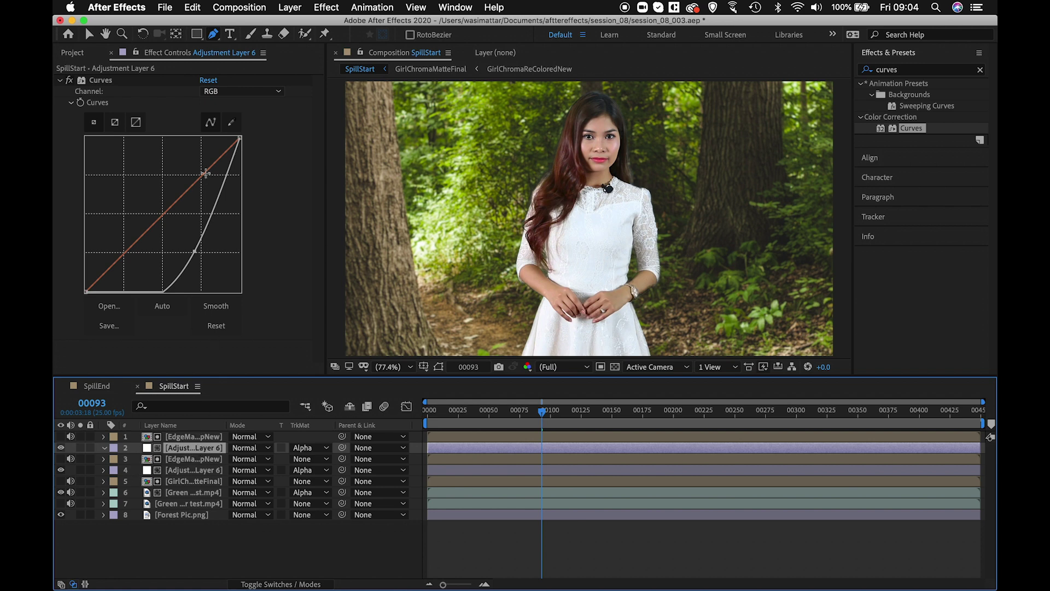
pyautogui.click(208, 80)
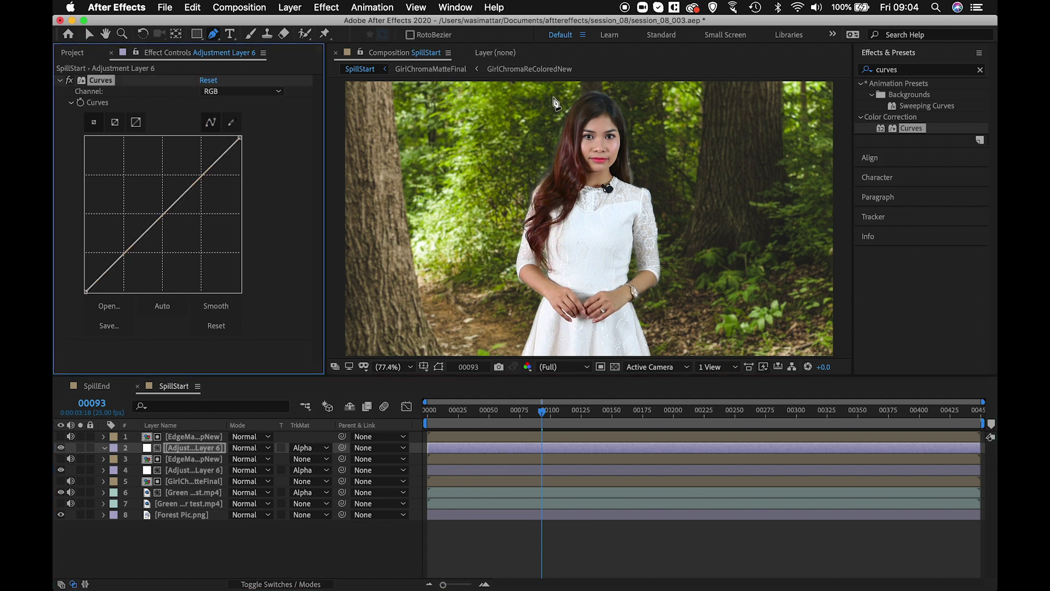
# Step: Draw a closed mask on the duplicated adjustment layer around the right side of the woman's hair and face, down to the shoulder
pyautogui.click(584, 87)
pyautogui.click(591, 134)
pyautogui.click(600, 182)
pyautogui.click(621, 203)
pyautogui.click(656, 206)
pyautogui.click(655, 111)
pyautogui.click(638, 87)
pyautogui.click(584, 88)
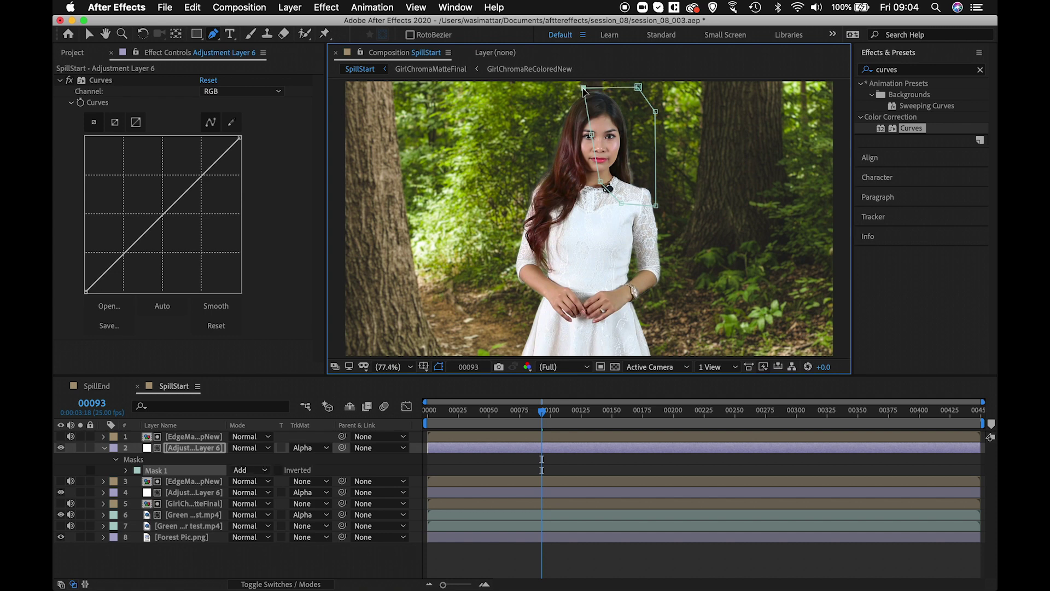
# Step: Shape the duplicate's RGB curve into a strong single-point midtone dip to darken the right hair edge, and collapse the layer
pyautogui.click(207, 443)
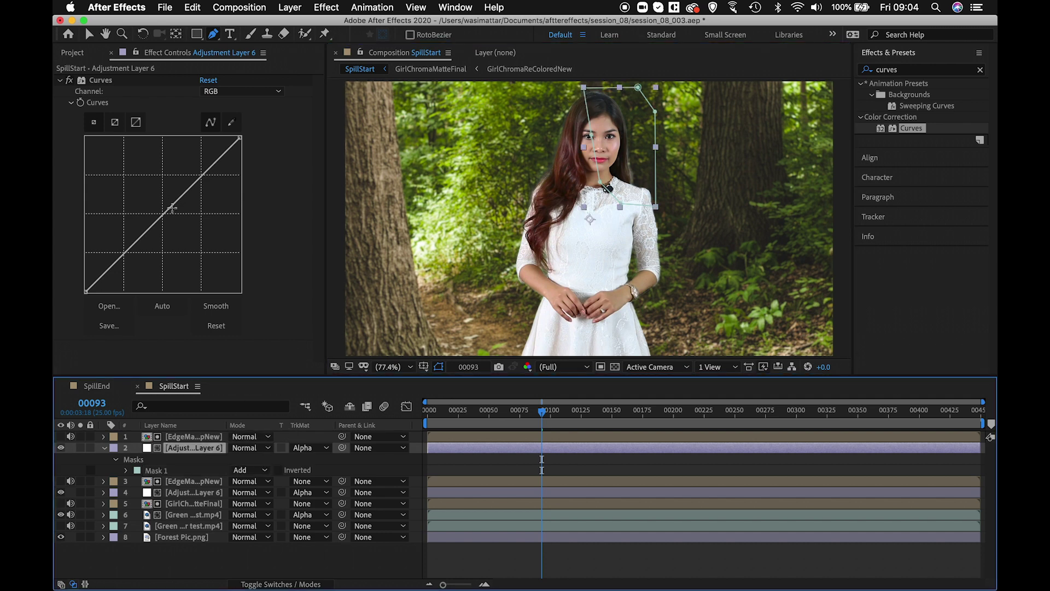
pyautogui.moveTo(163, 214); pyautogui.dragTo(195, 225)
pyautogui.moveTo(159, 271); pyautogui.dragTo(162, 273)
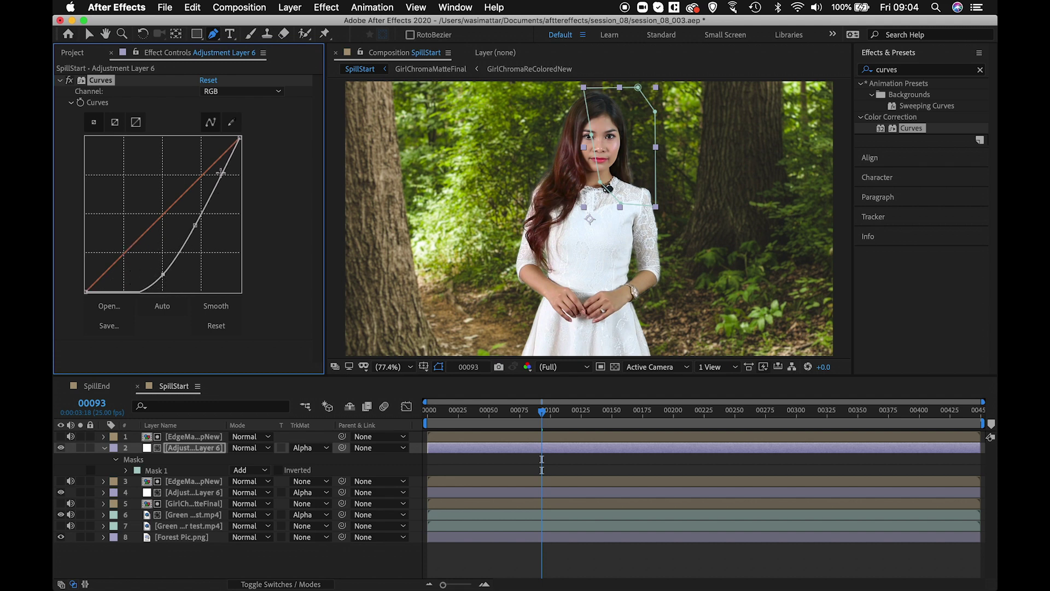
pyautogui.moveTo(220, 181); pyautogui.dragTo(226, 190)
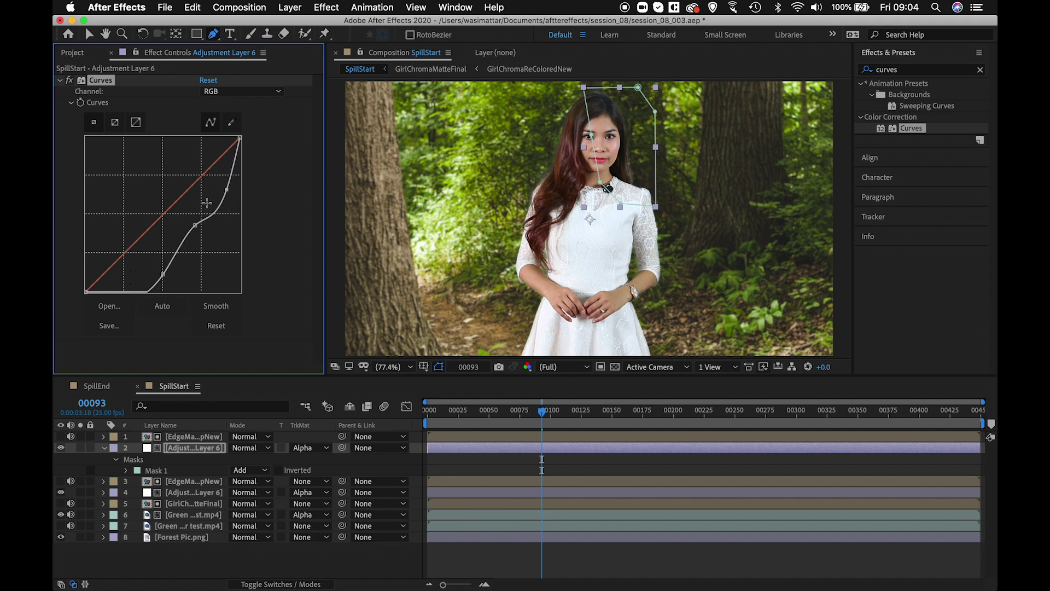
pyautogui.moveTo(193, 220); pyautogui.dragTo(191, 252)
pyautogui.click(209, 81)
pyautogui.click(70, 80)
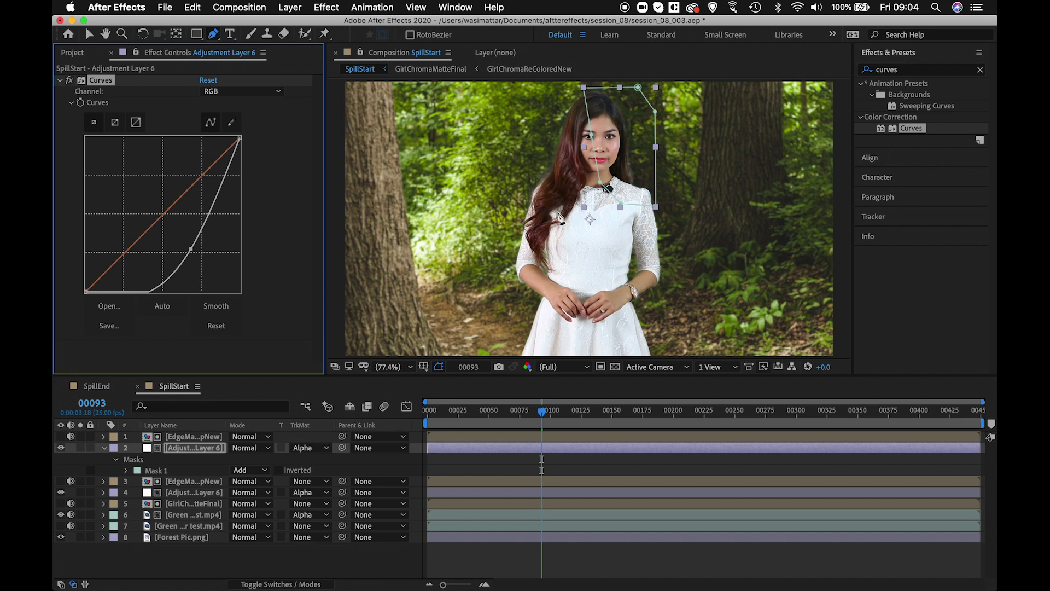
pyautogui.click(104, 448)
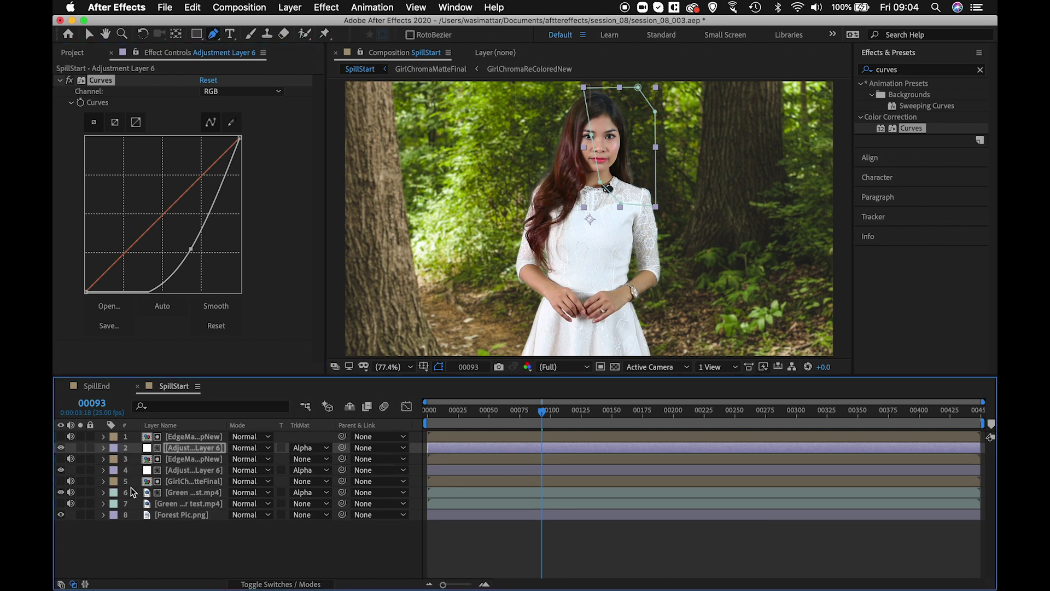
pyautogui.click(171, 546)
# Step: Duplicate the top adjustment layer and its EdgeMatteCompNew matte again, and delete the mask from the new adjustment layer
pyautogui.scroll(5, 640, 131)
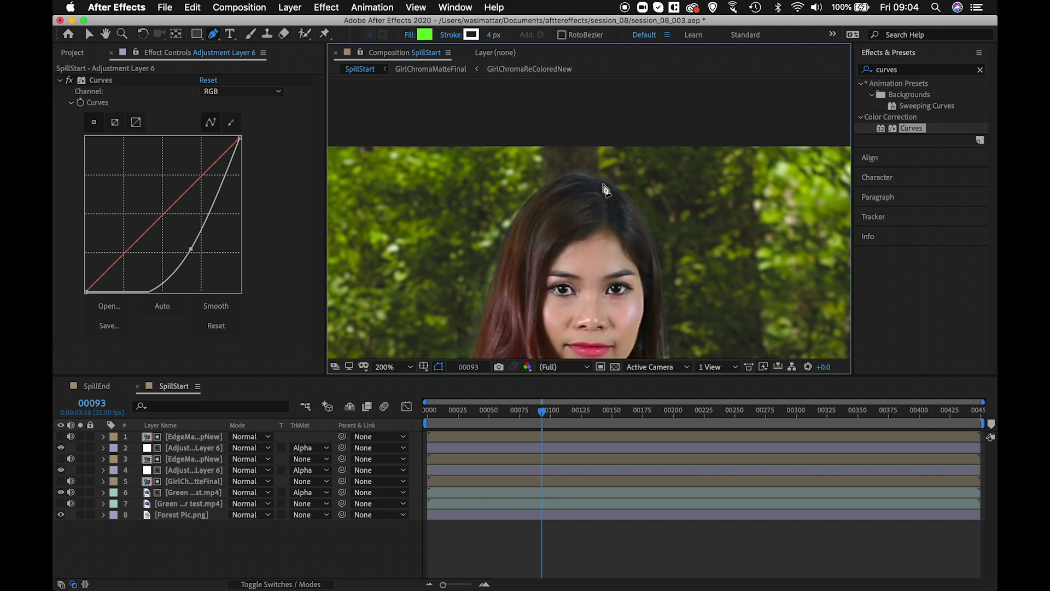
pyautogui.click(206, 448)
pyautogui.keyDown('shift'); pyautogui.click(203, 438); pyautogui.keyUp('shift')
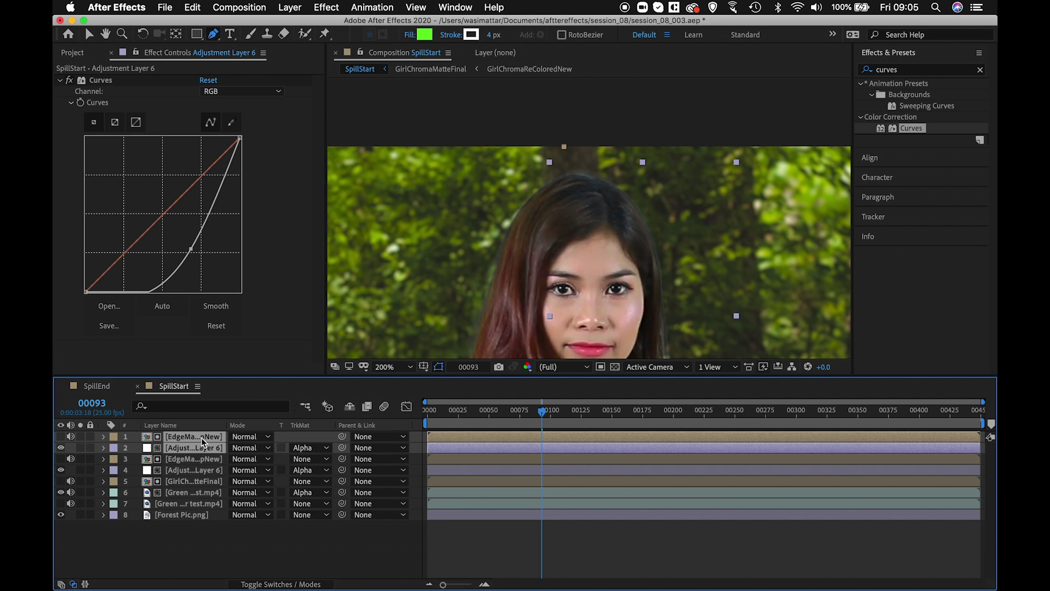
pyautogui.press('super+d')
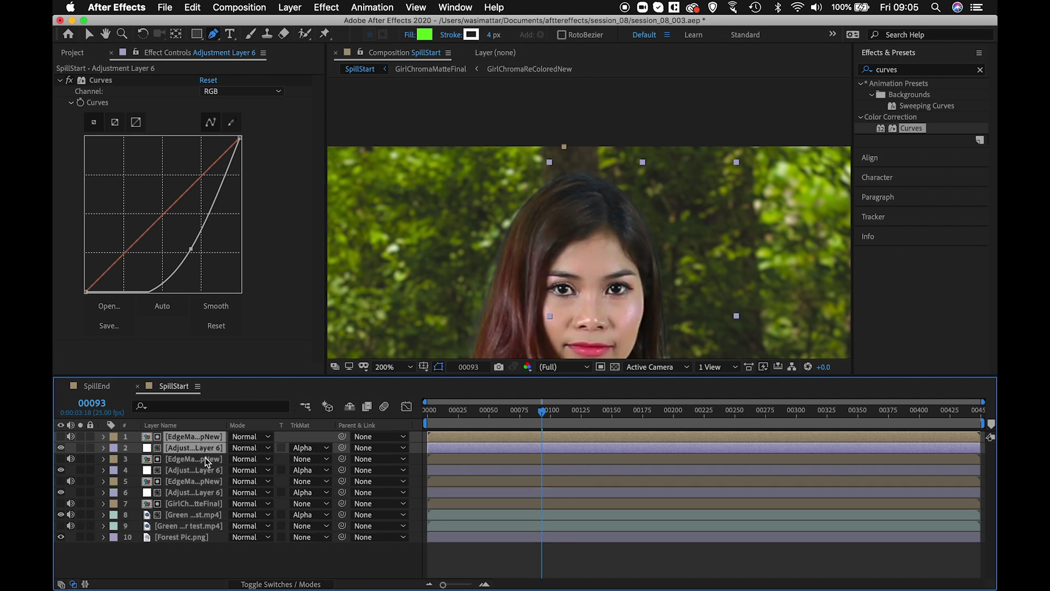
pyautogui.click(208, 449)
pyautogui.press('m')
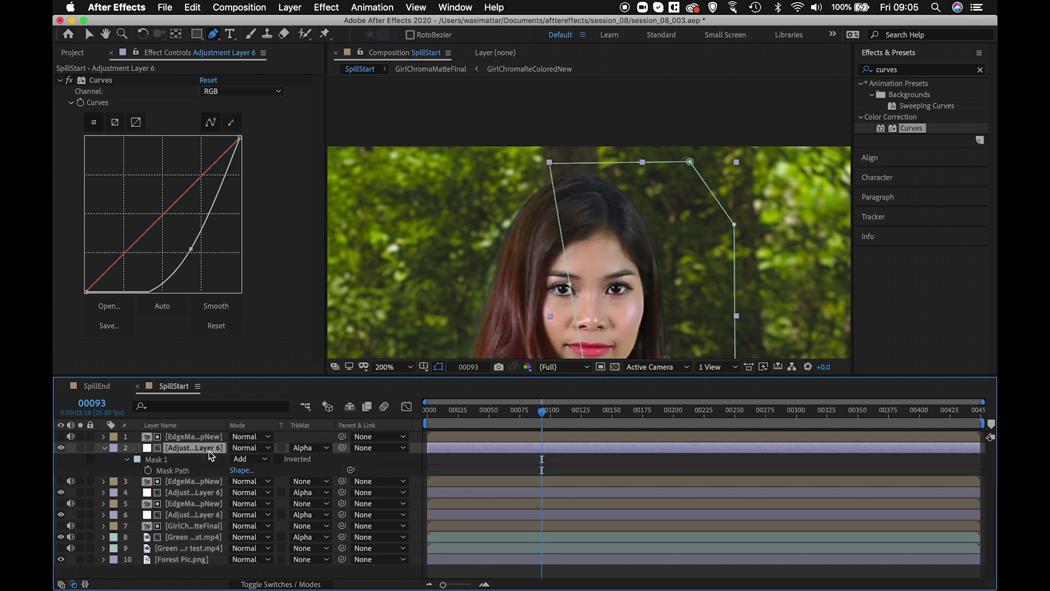
pyautogui.click(194, 459)
pyautogui.press('Delete')
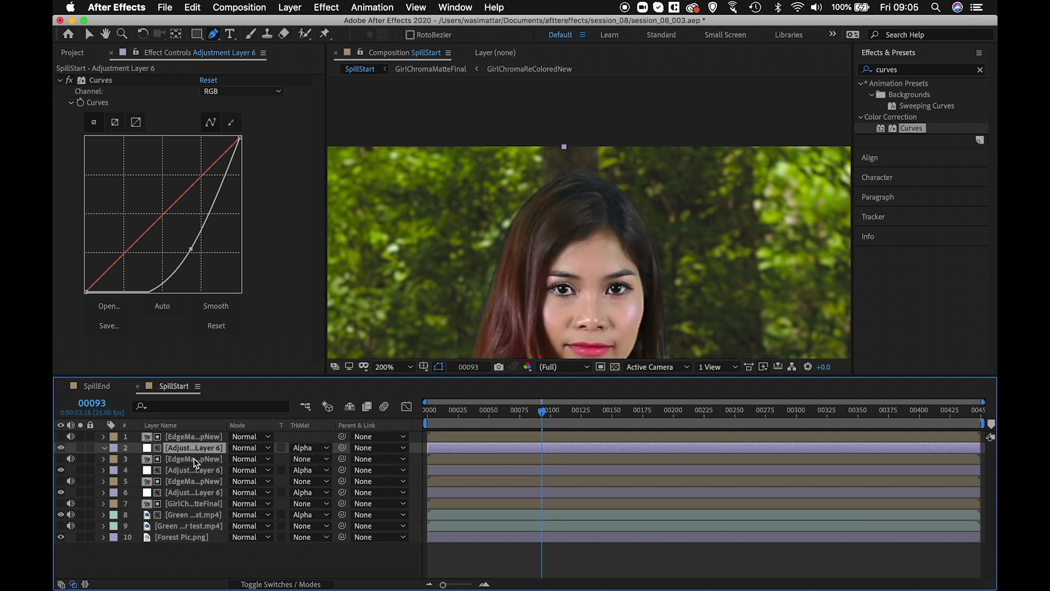
# Step: Draw a closed mask on the newest adjustment layer around the hair edge at the top of the head
pyautogui.click(528, 178)
pyautogui.click(558, 192)
pyautogui.click(606, 197)
pyautogui.click(626, 167)
pyautogui.click(608, 152)
pyautogui.click(561, 154)
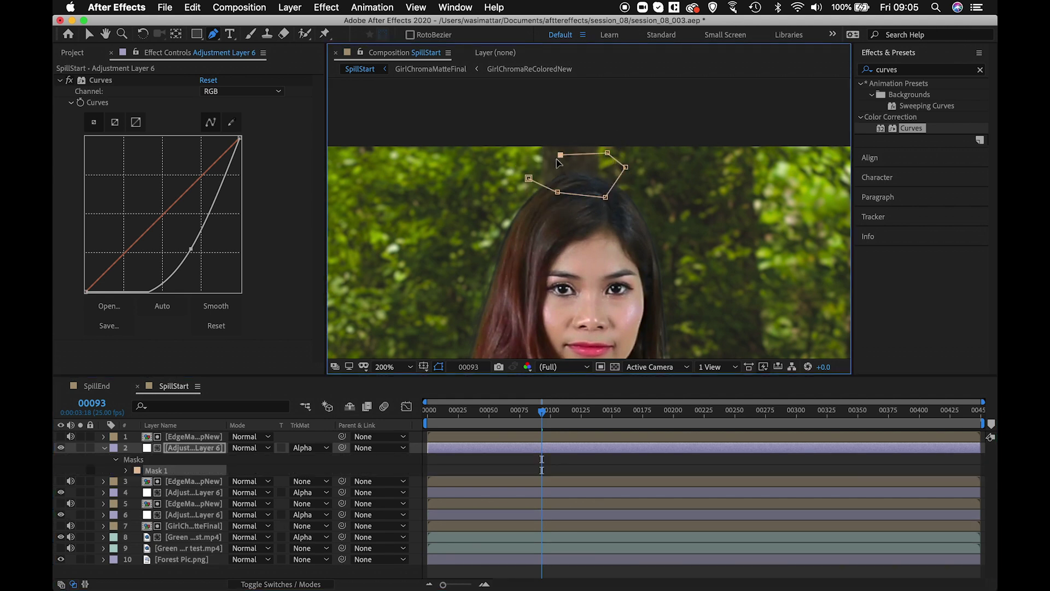
pyautogui.click(529, 178)
pyautogui.click(529, 178)
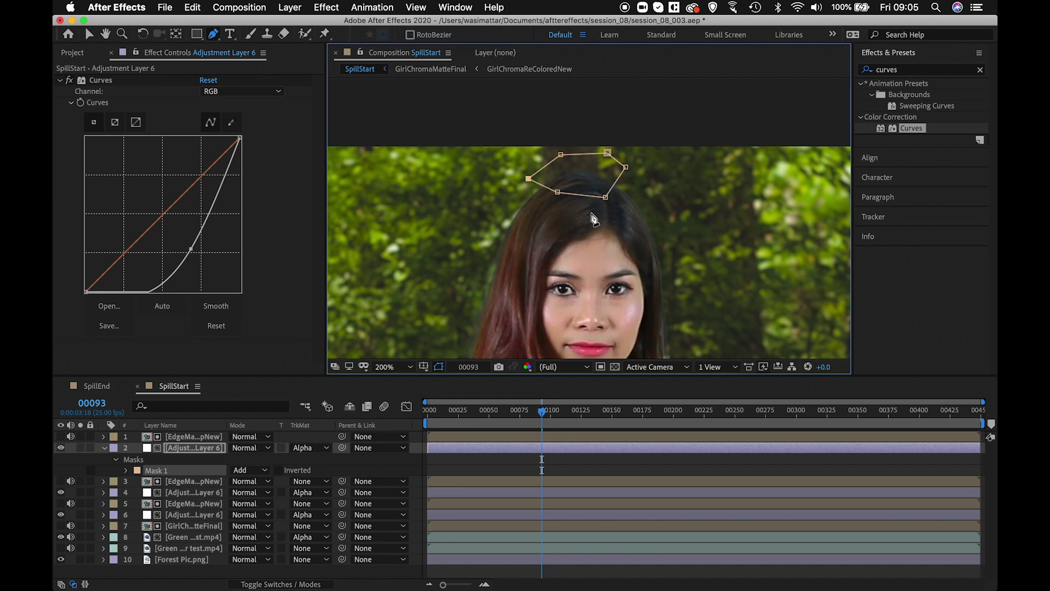
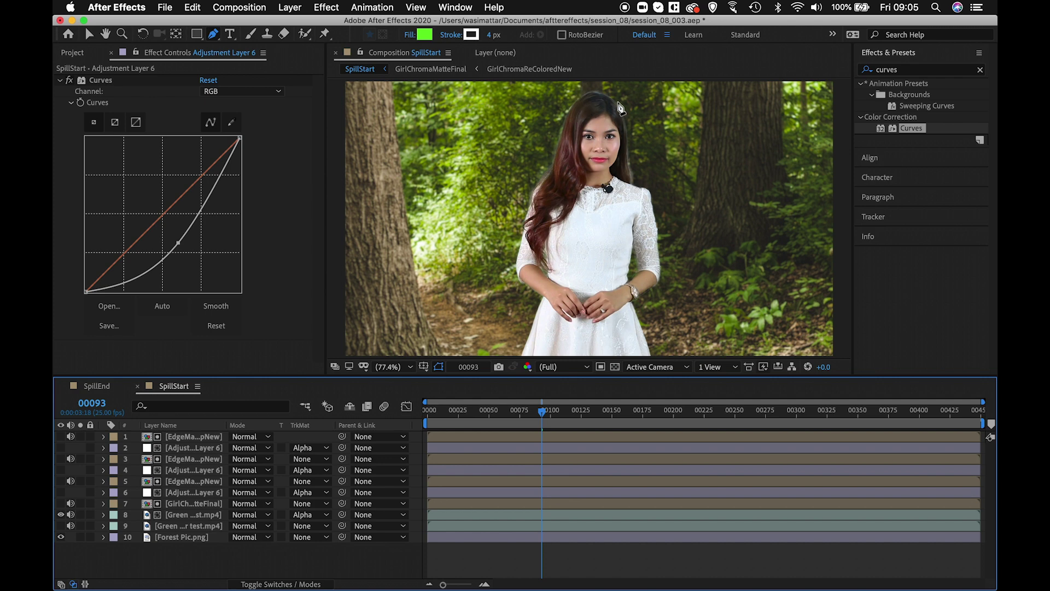
# Step: Turn on the visibility of all three adjustment layers to compare the corrected hair edges
pyautogui.click(62, 448)
pyautogui.click(62, 470)
pyautogui.click(61, 493)
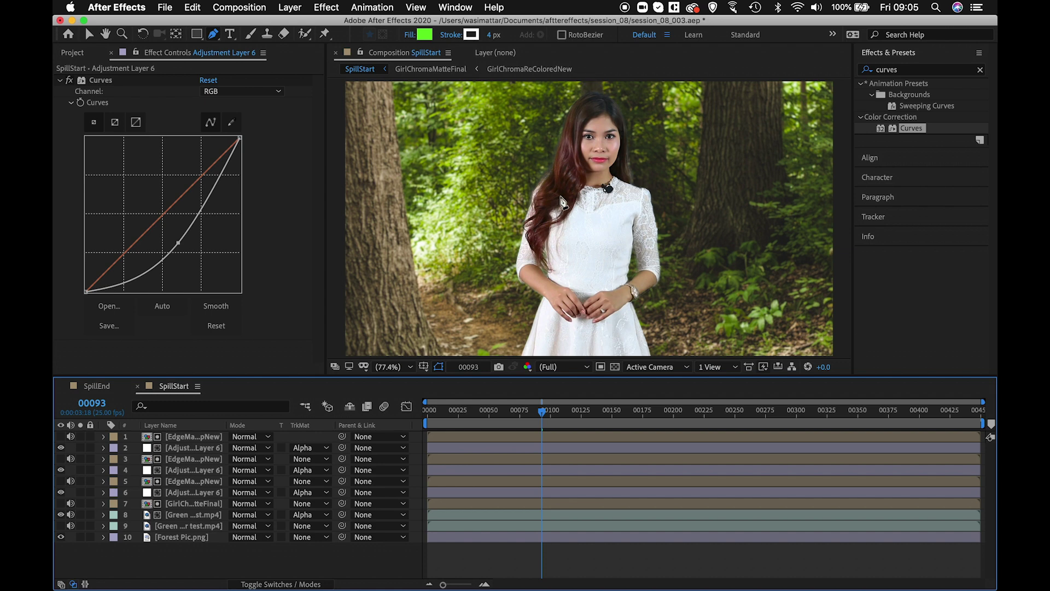